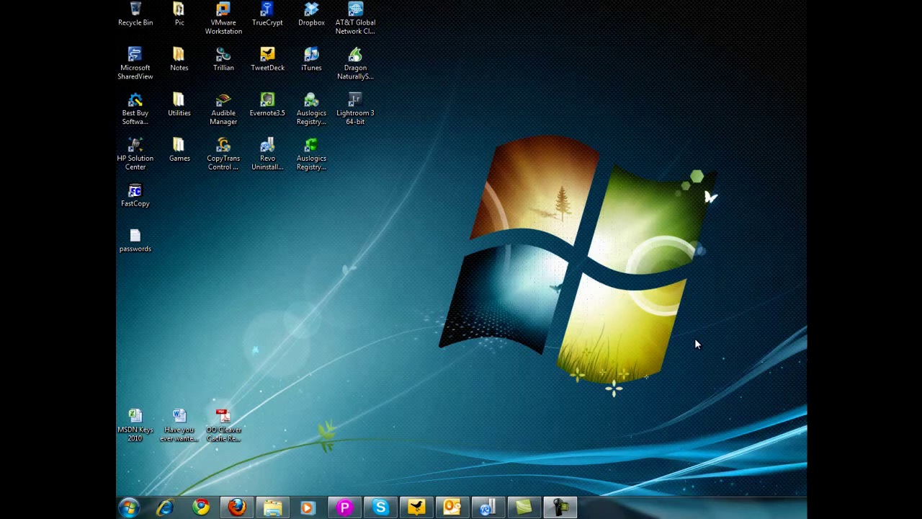
- Open Computer Management from Computer's Manage option and show Disk Management with Disk 0, C: and D:
click(129, 508)
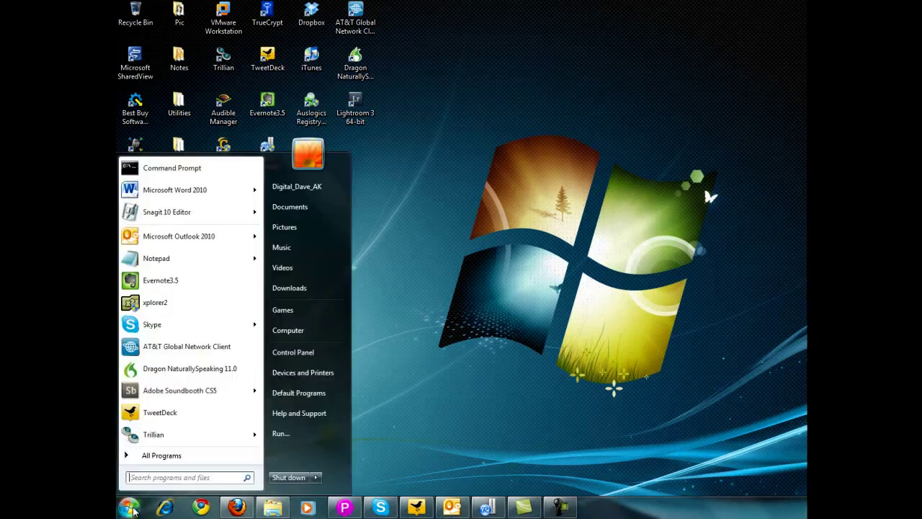
right_click(310, 335)
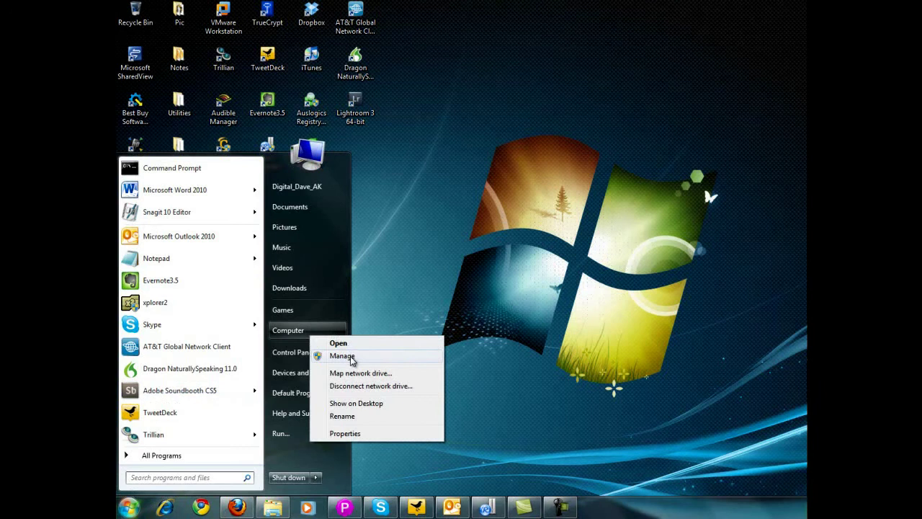
click(350, 358)
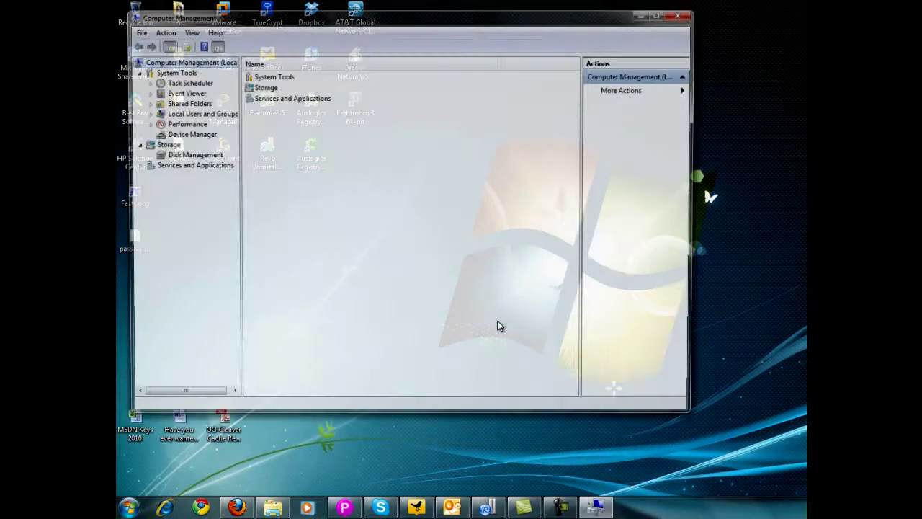
drag(457, 24, 515, 37)
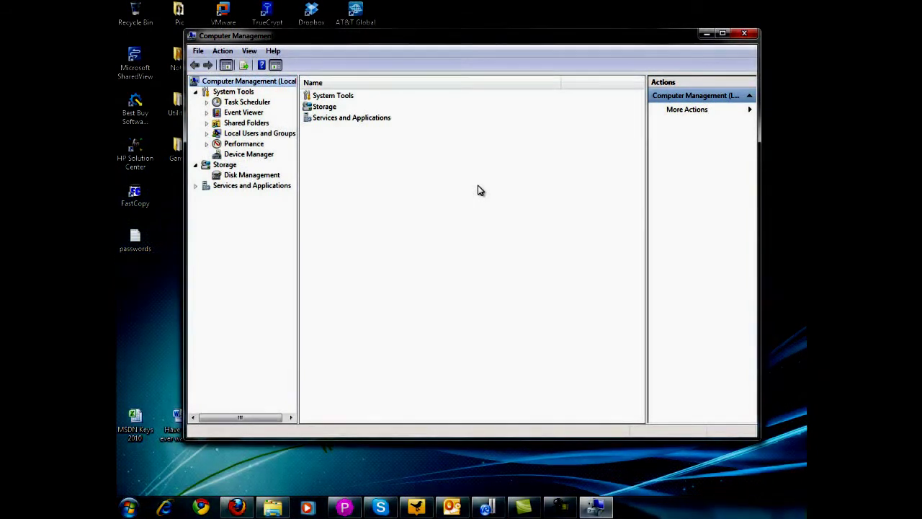
click(269, 177)
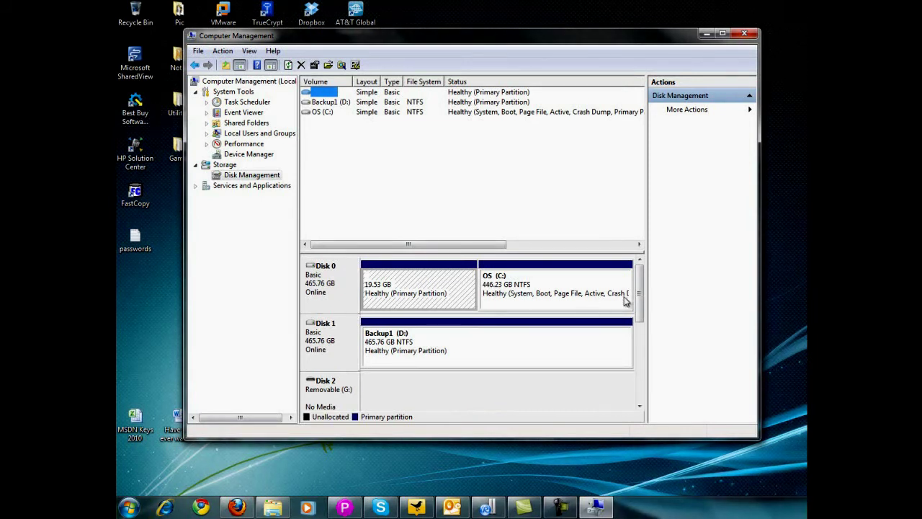
drag(640, 315, 640, 367)
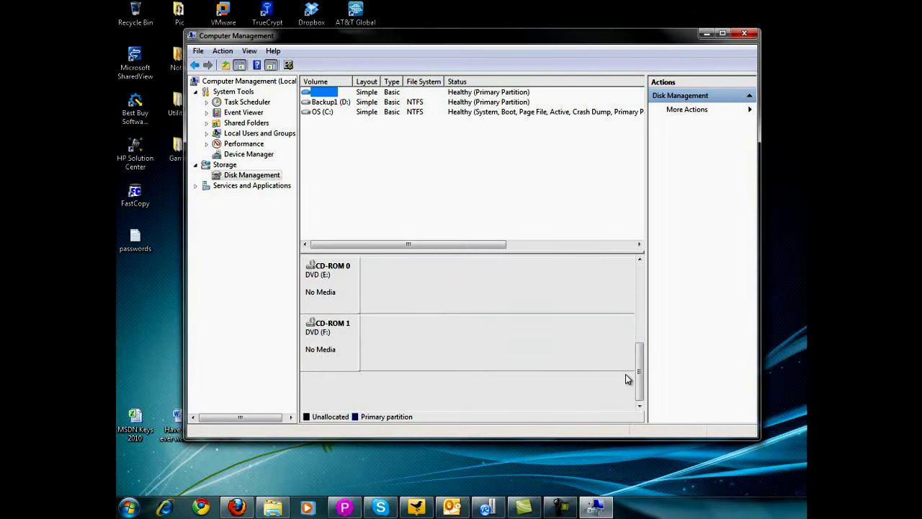
drag(640, 380, 646, 286)
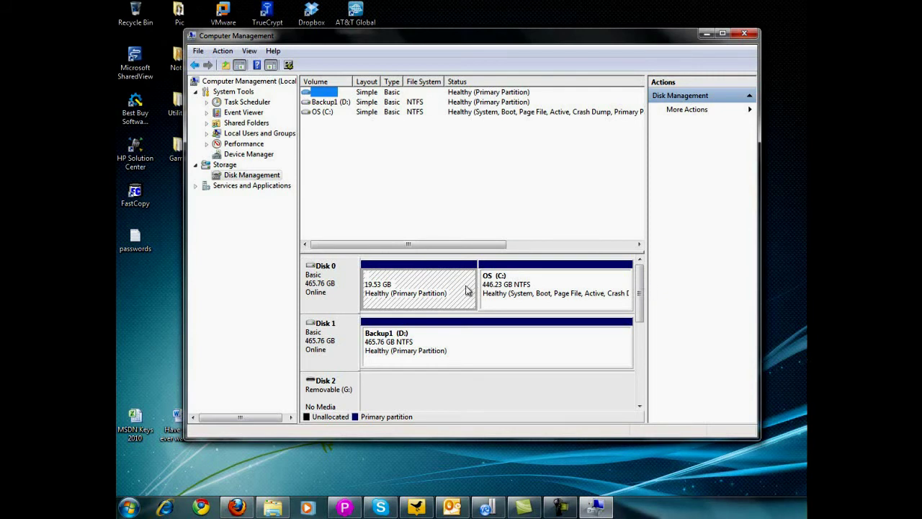
click(421, 291)
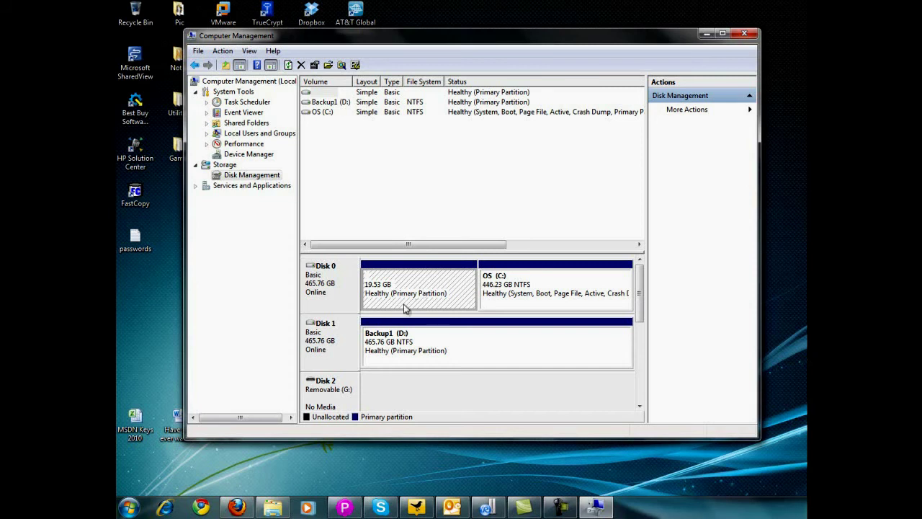
click(538, 301)
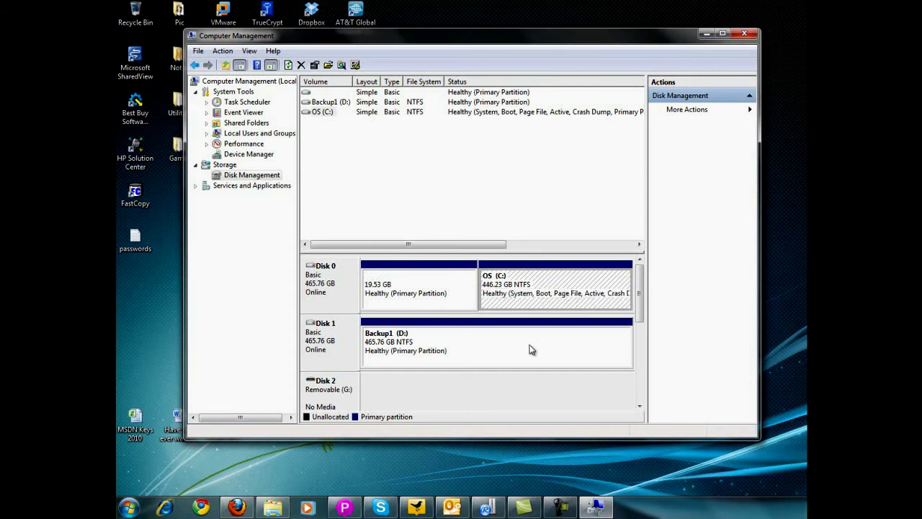
click(495, 348)
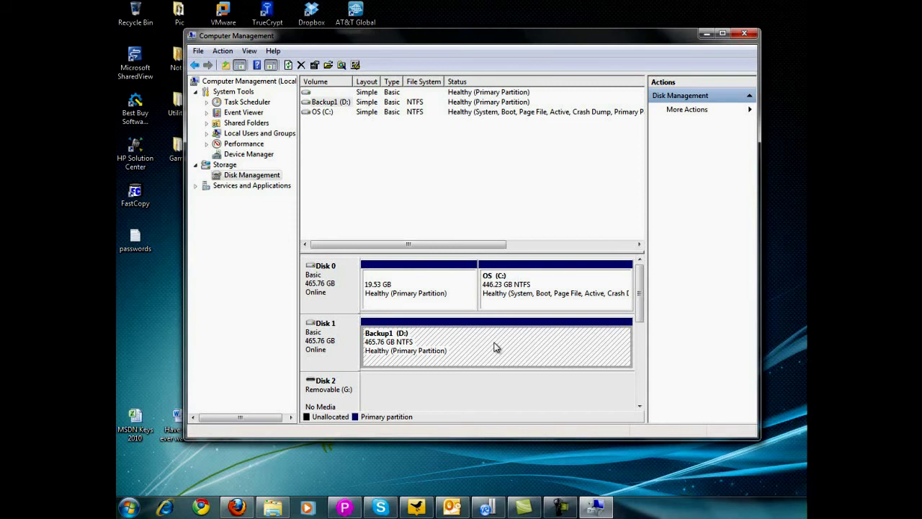
right_click(273, 507)
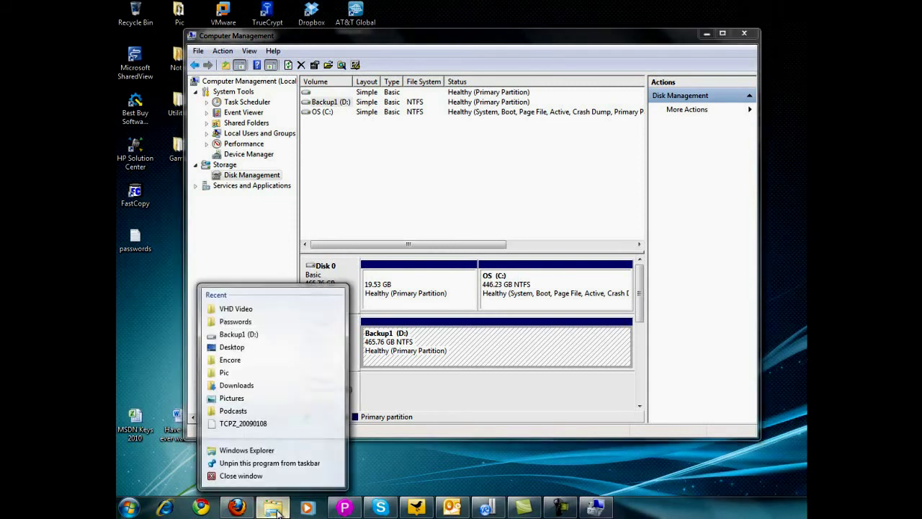
click(247, 450)
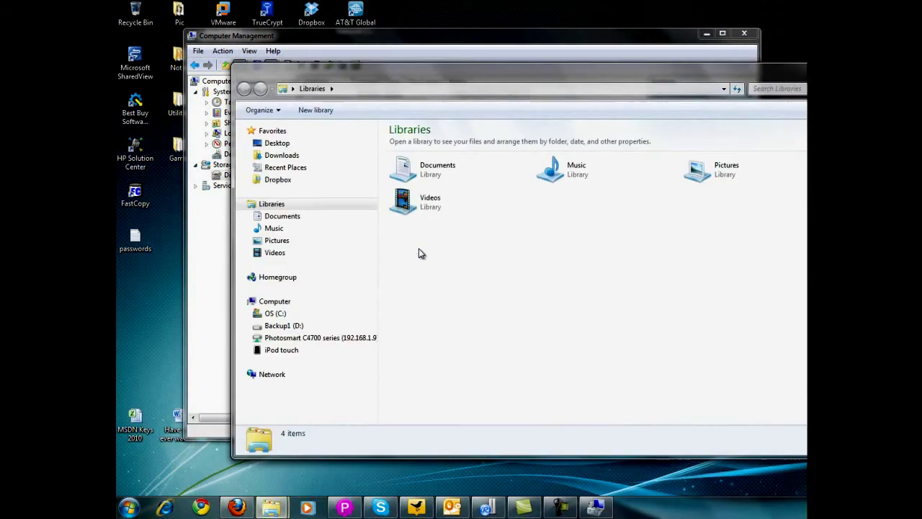
drag(535, 69, 435, 63)
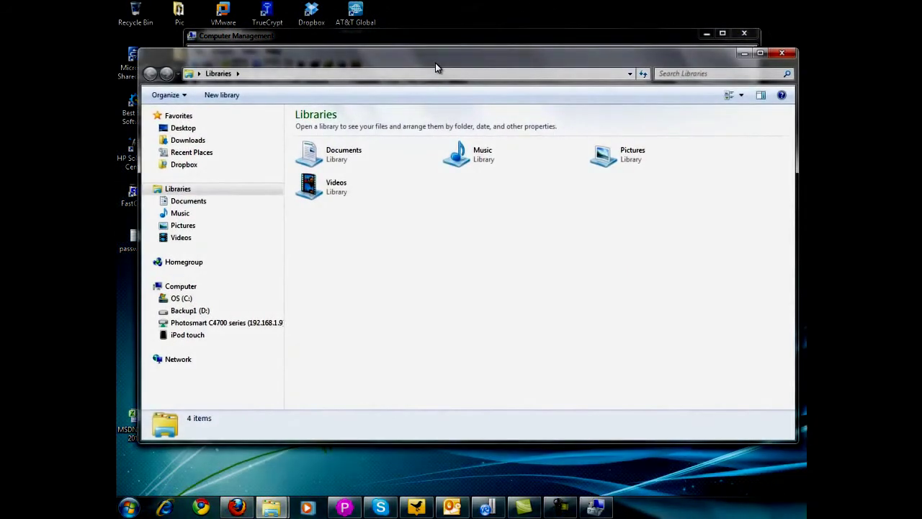
click(192, 299)
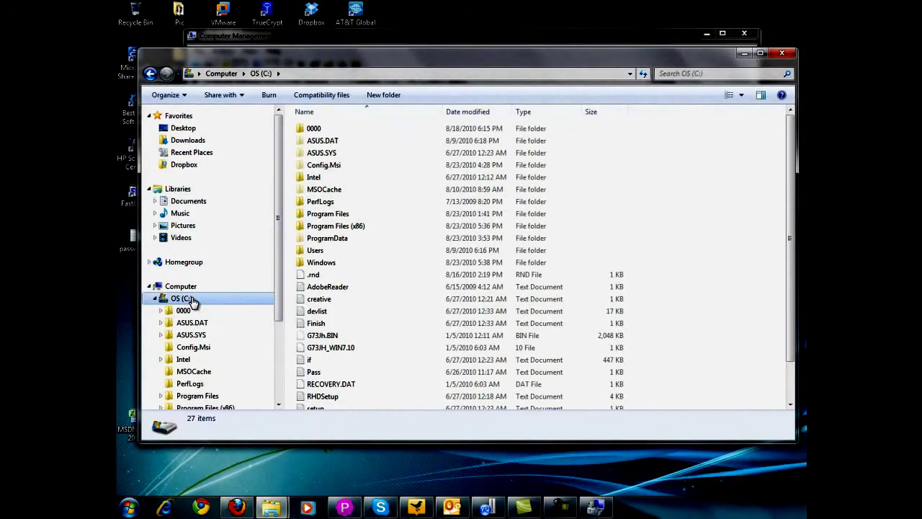
right_click(192, 299)
click(226, 288)
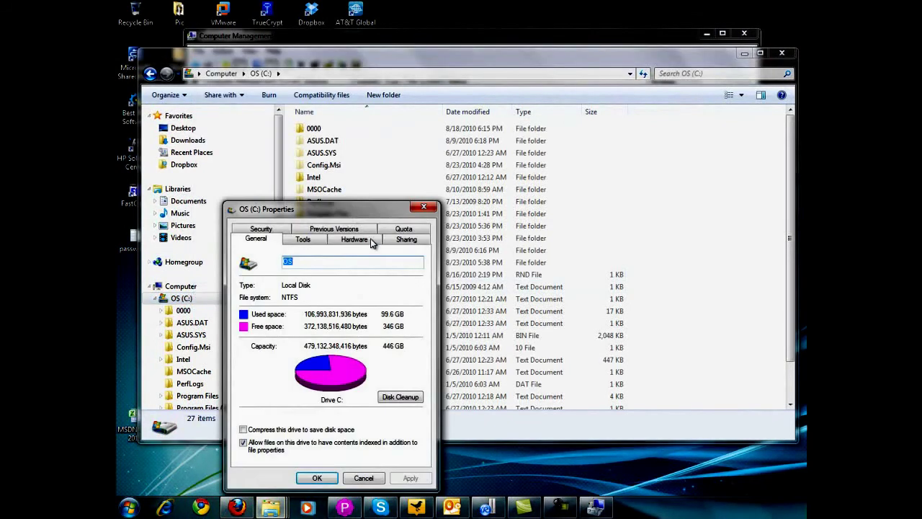
drag(360, 211, 344, 121)
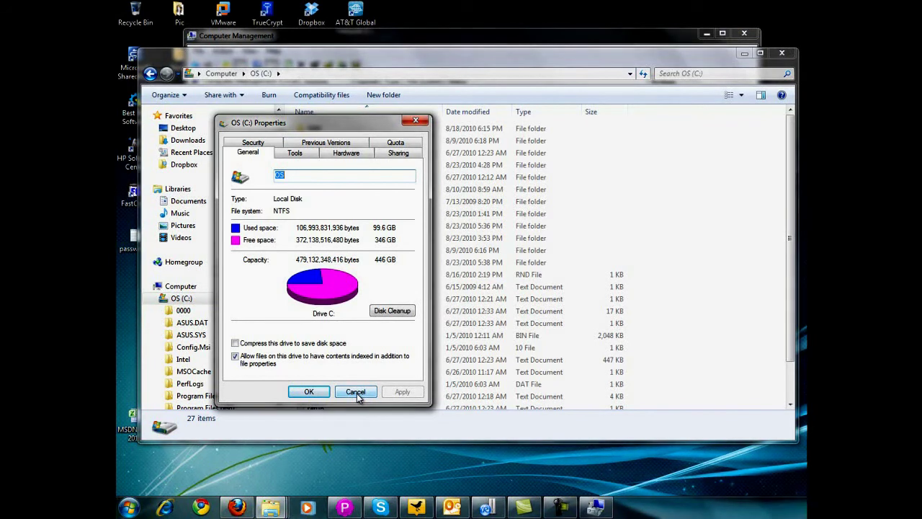
click(357, 393)
click(744, 53)
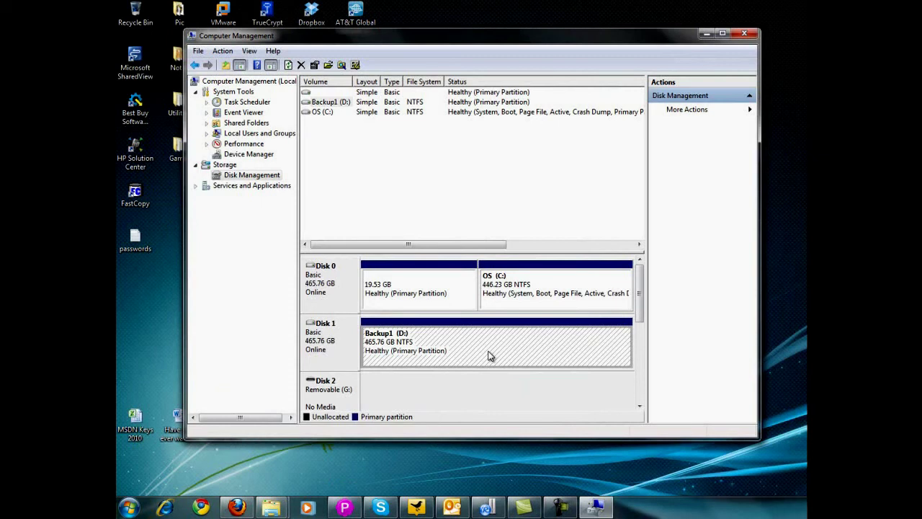
- Start Create VHD and browse to Backup1 (D:) with vhd_demo as the file name
click(223, 51)
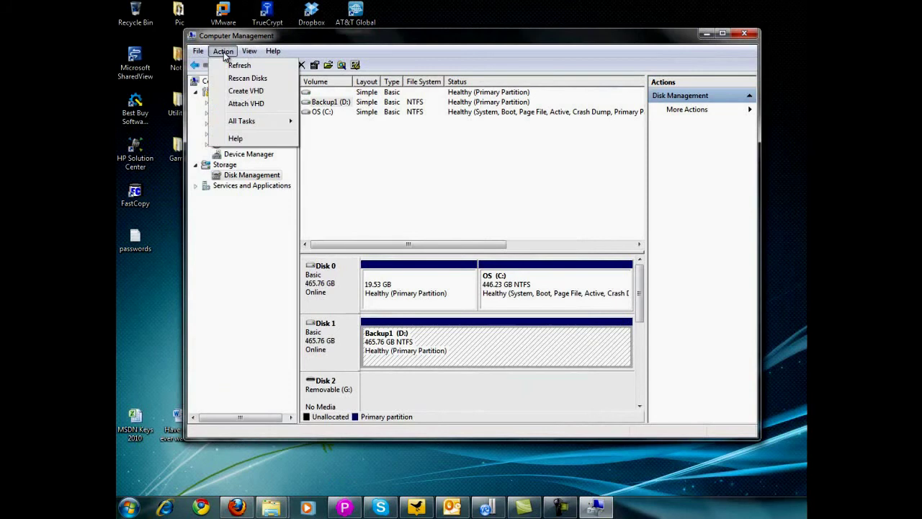
click(251, 91)
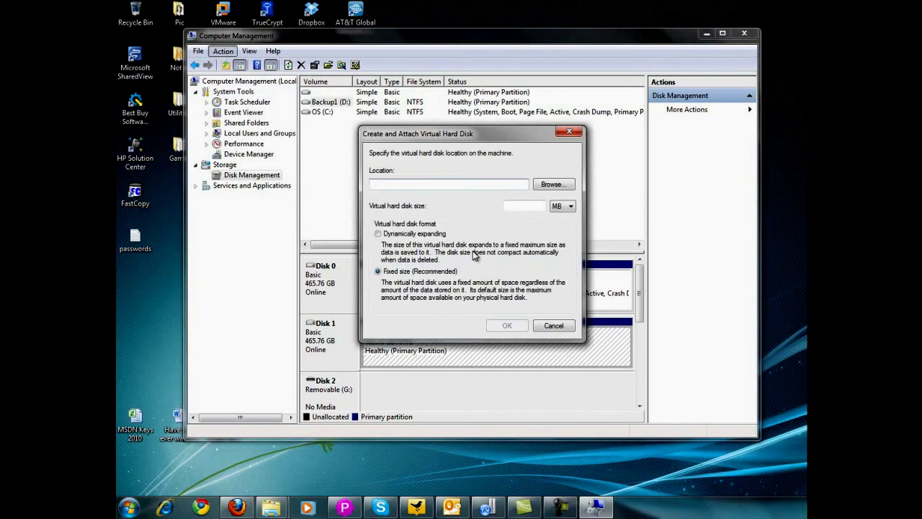
click(553, 184)
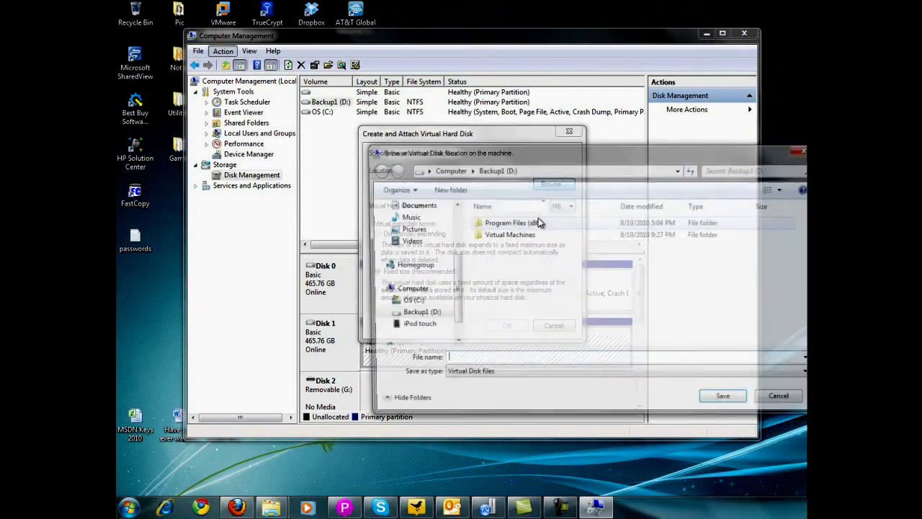
drag(577, 150, 449, 127)
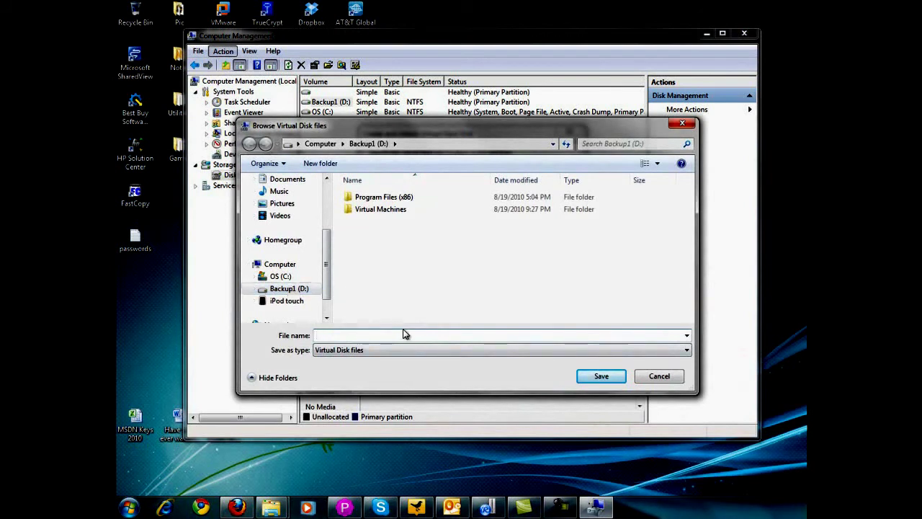
text(vhd_demo)
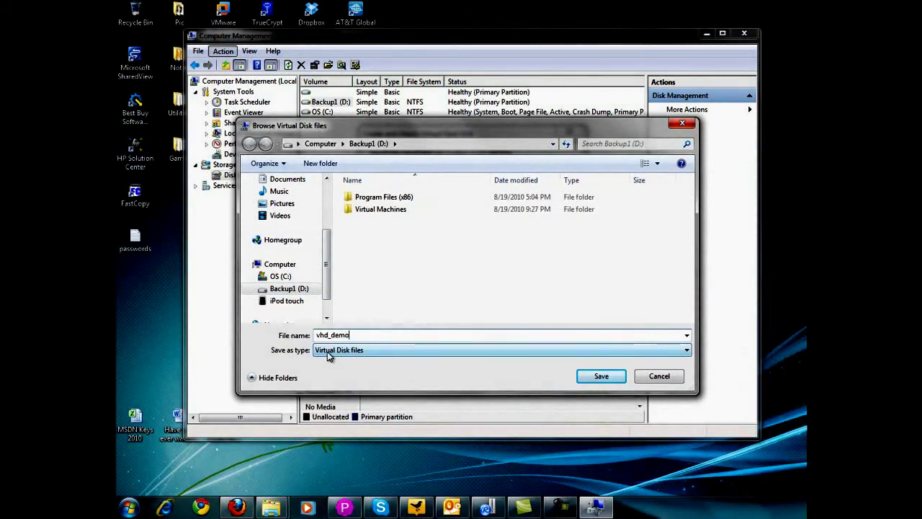
- Save to D:\vhd_demo.vhd and size the fixed-size virtual disk at 100 MB
click(601, 375)
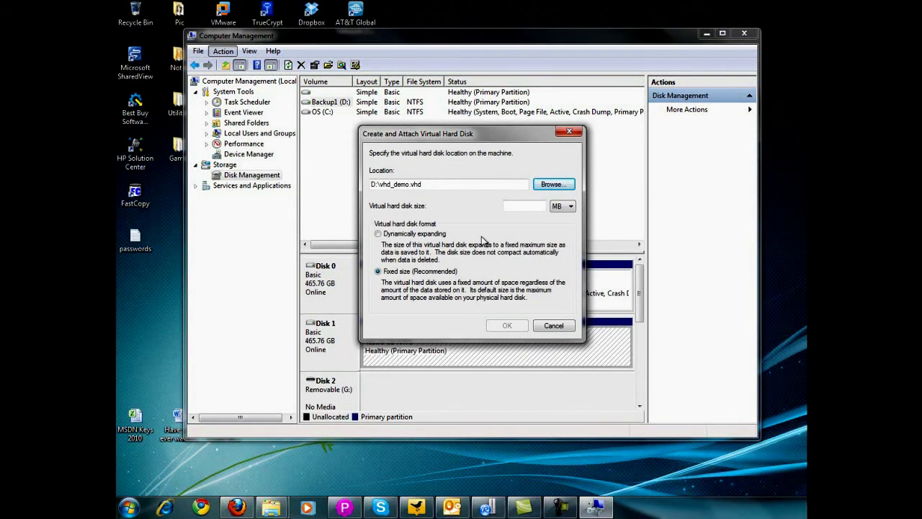
click(537, 205)
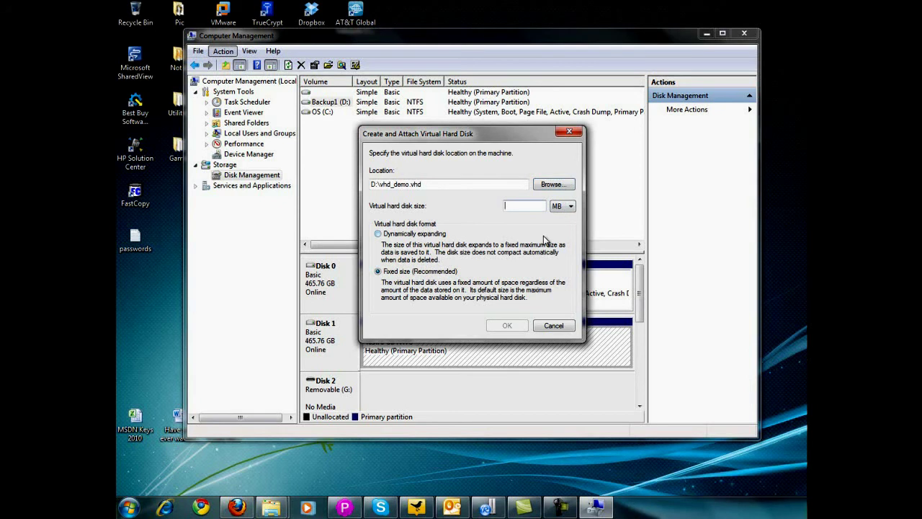
click(574, 208)
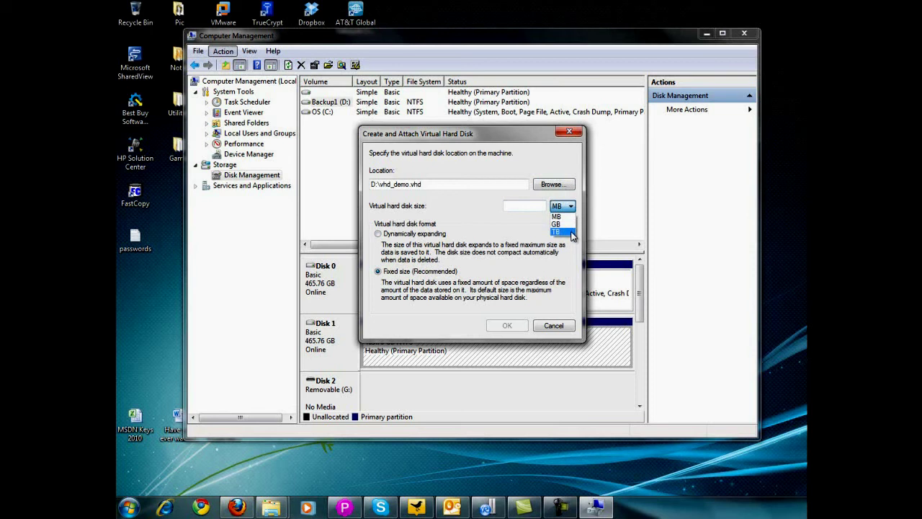
click(564, 217)
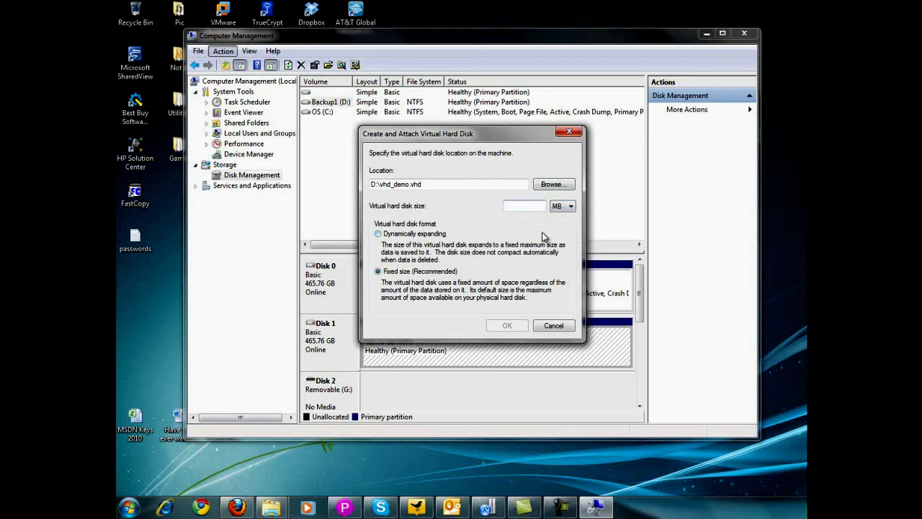
text(100)
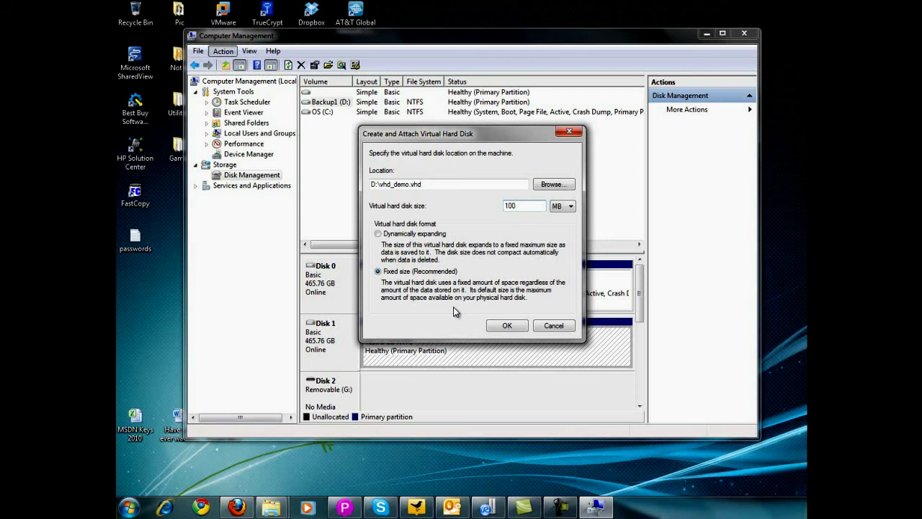
click(508, 326)
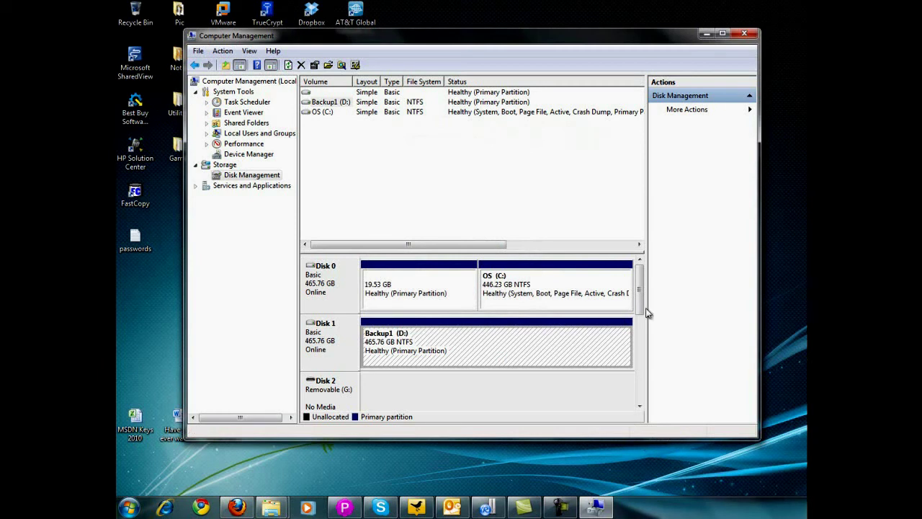
drag(640, 295, 641, 337)
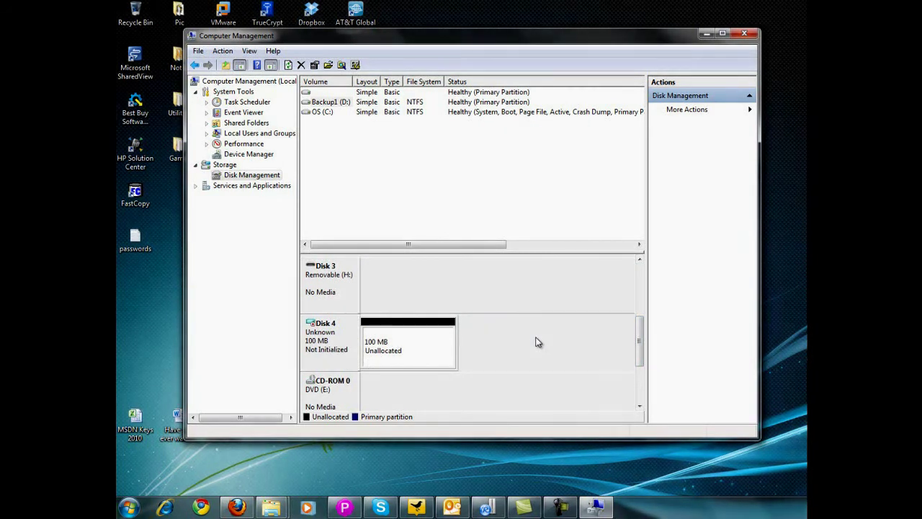
drag(639, 340, 641, 289)
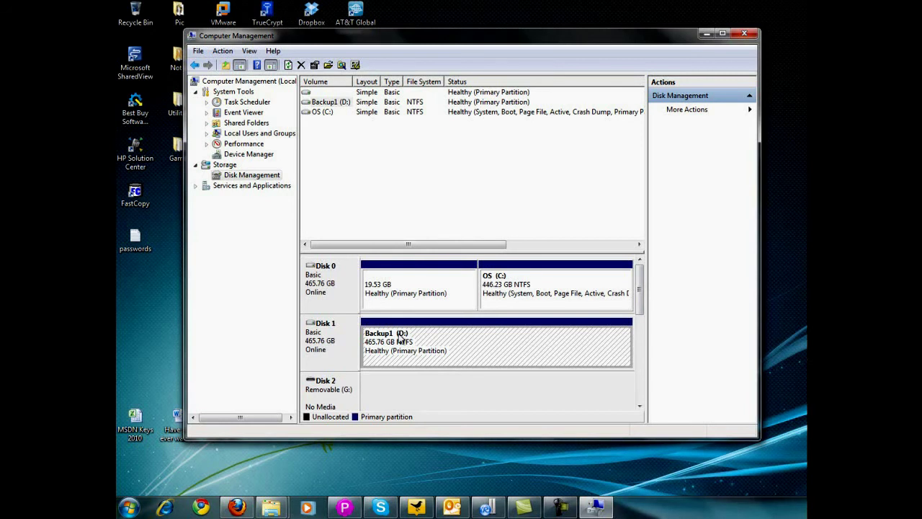
drag(639, 290, 640, 339)
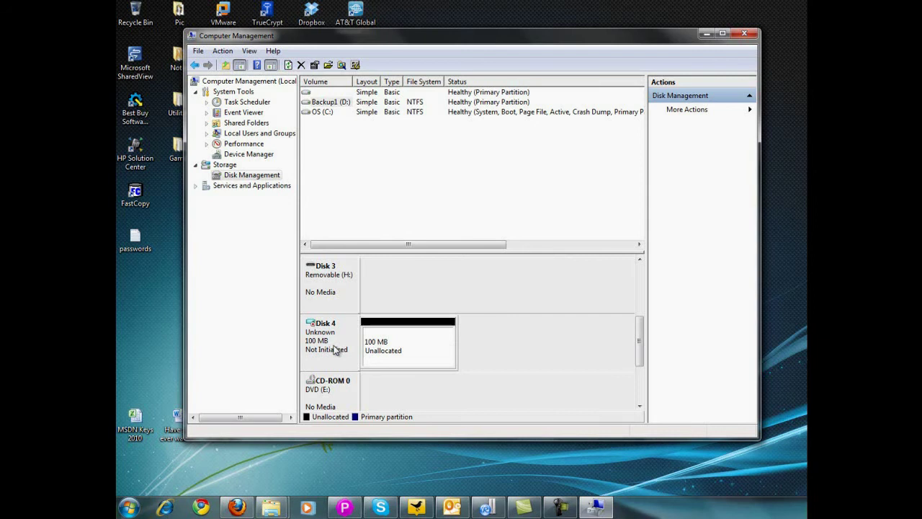
click(421, 346)
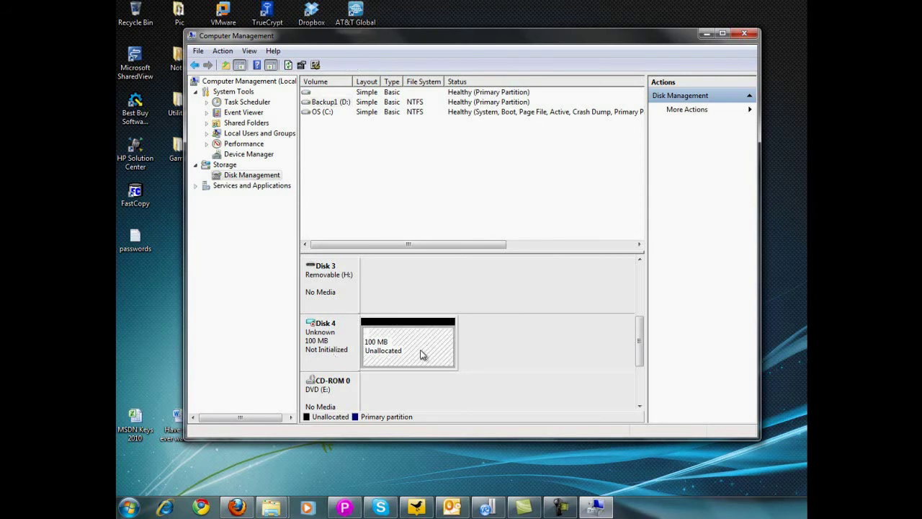
mouse_move(271, 507)
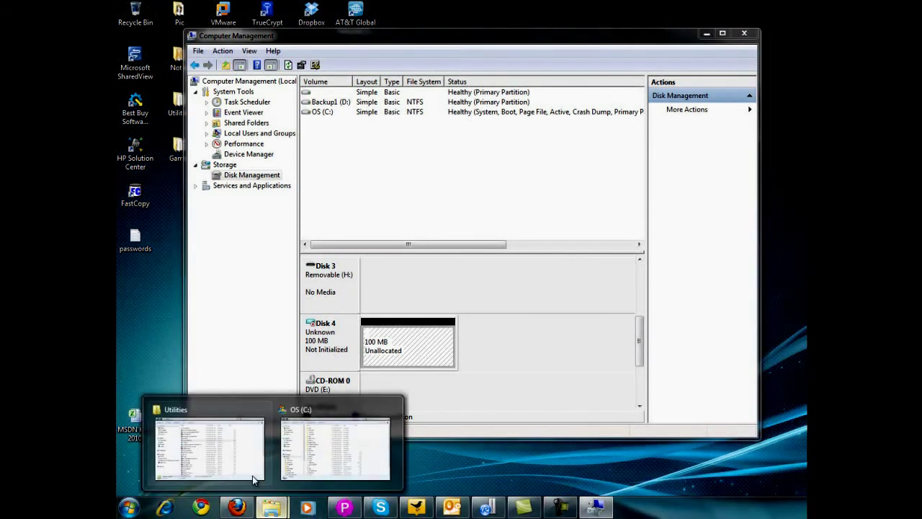
click(252, 476)
drag(501, 57, 463, 56)
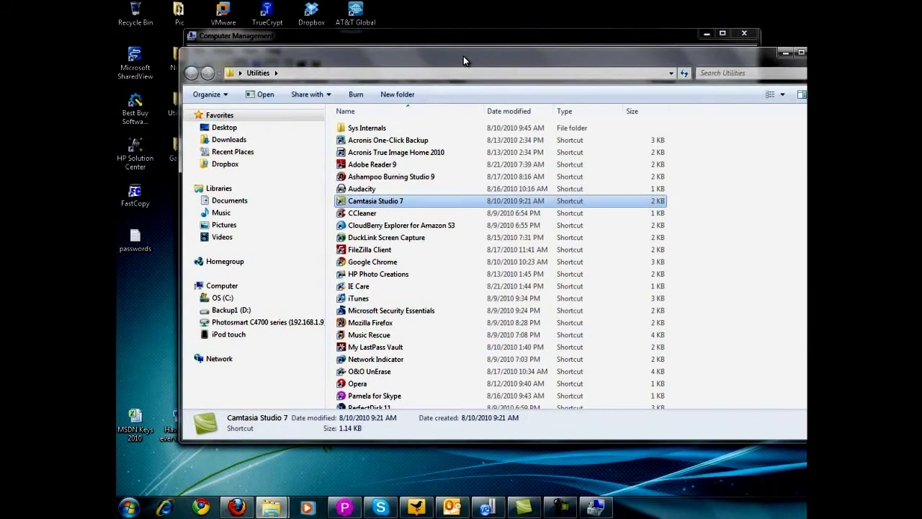
click(786, 55)
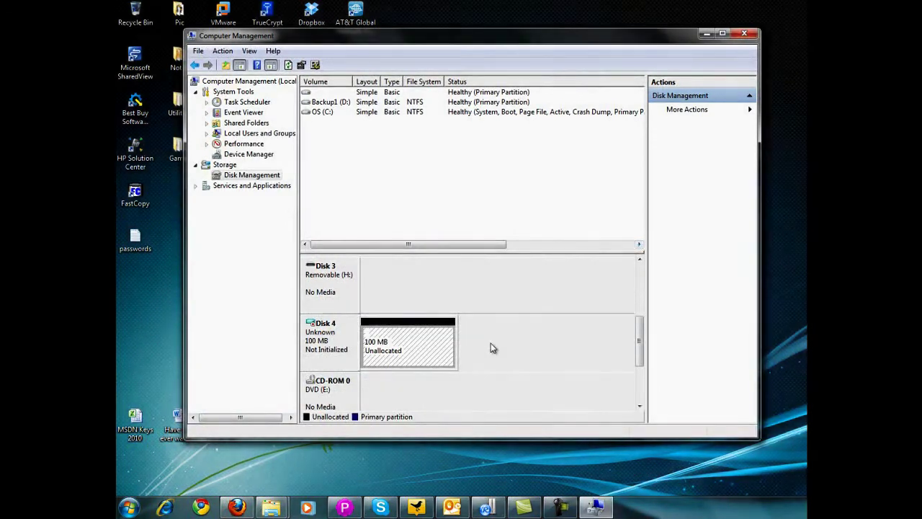
- Initialize Disk 4 with the MBR partition style, then select its 99 MB unallocated space
right_click(433, 340)
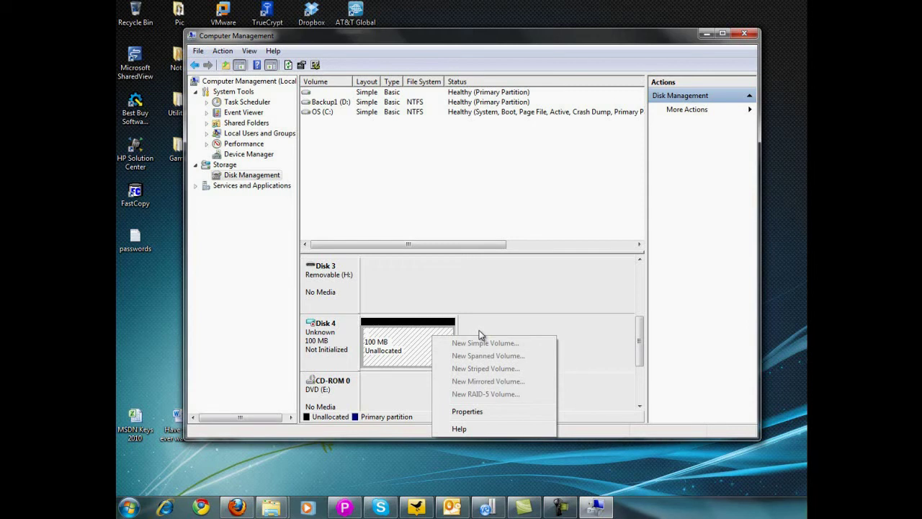
click(479, 330)
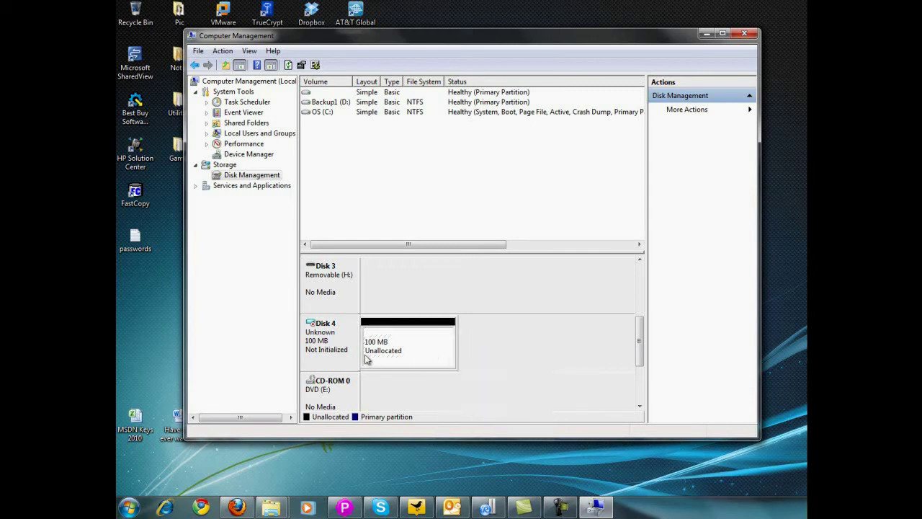
right_click(325, 341)
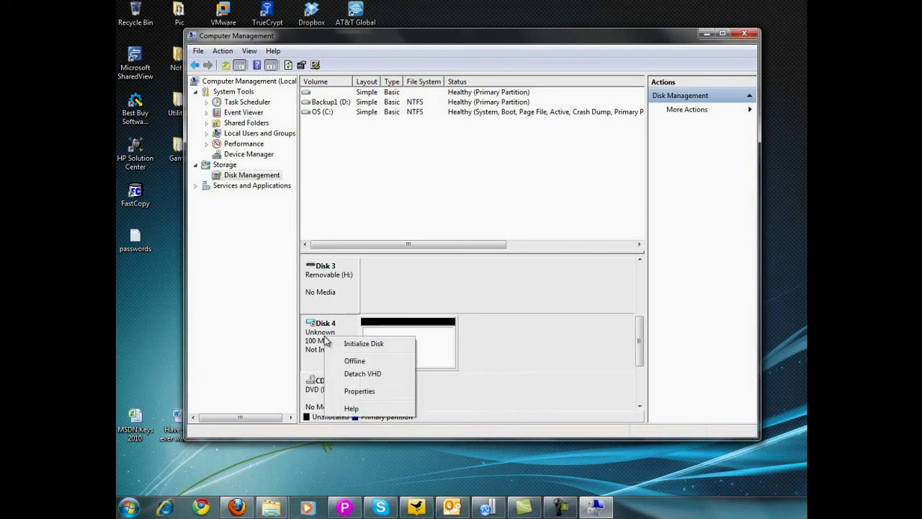
click(368, 343)
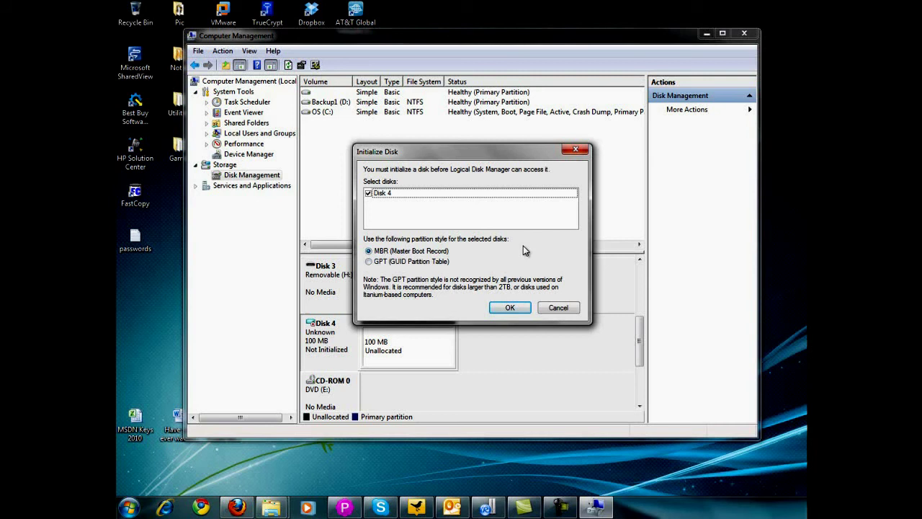
click(509, 308)
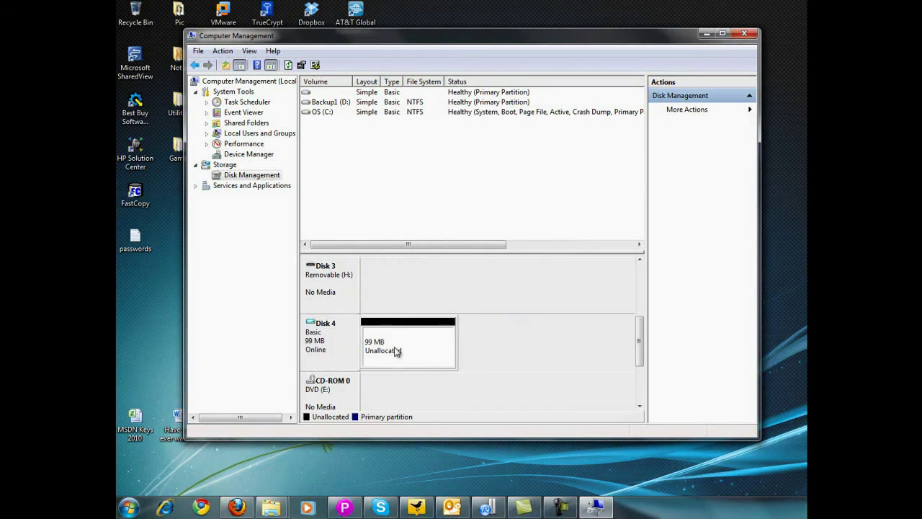
click(404, 344)
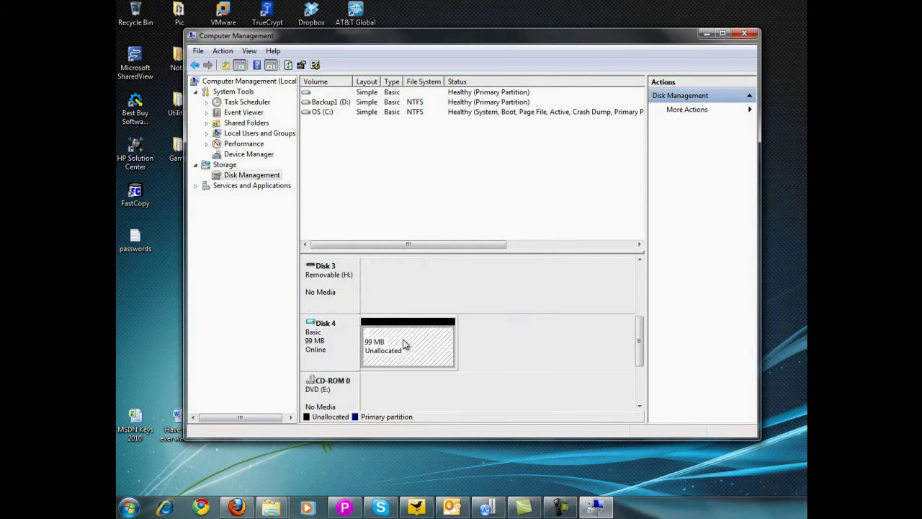
- Create a 97 MB simple volume on Disk 4 with drive letter I and label vhd_demo_2
right_click(404, 343)
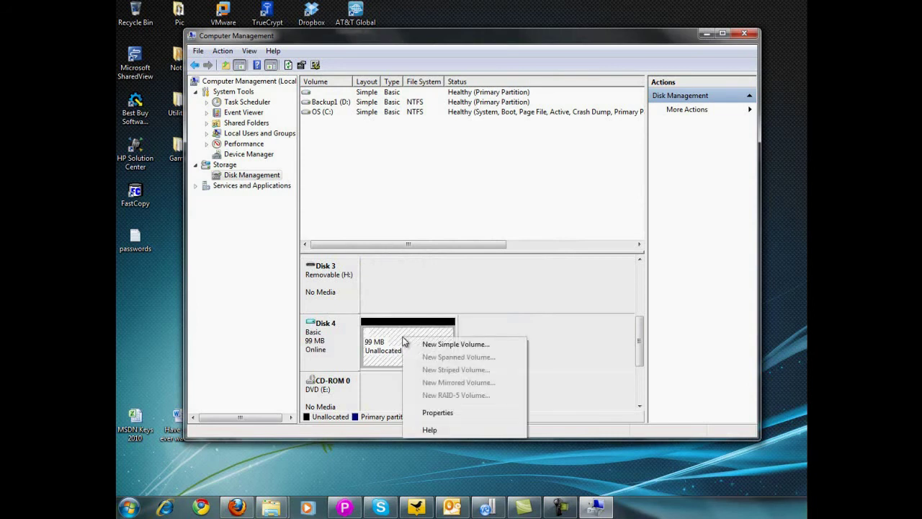
click(465, 346)
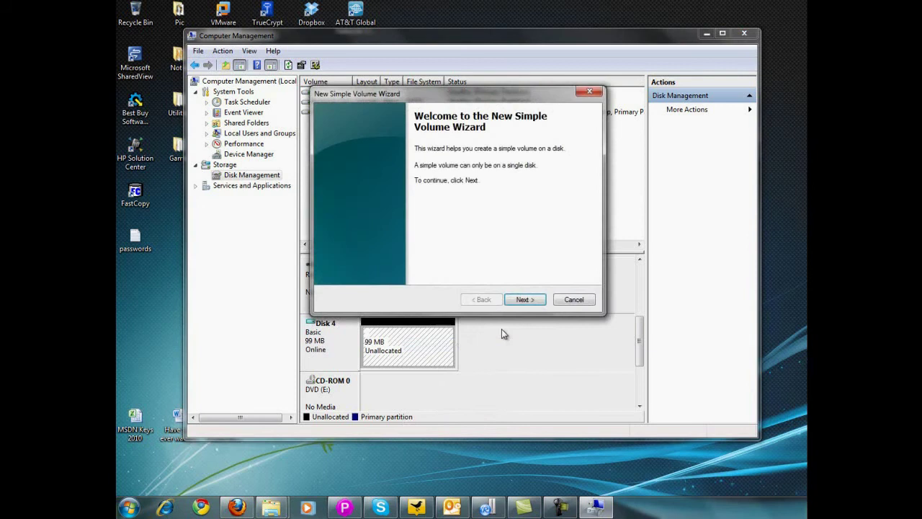
click(526, 299)
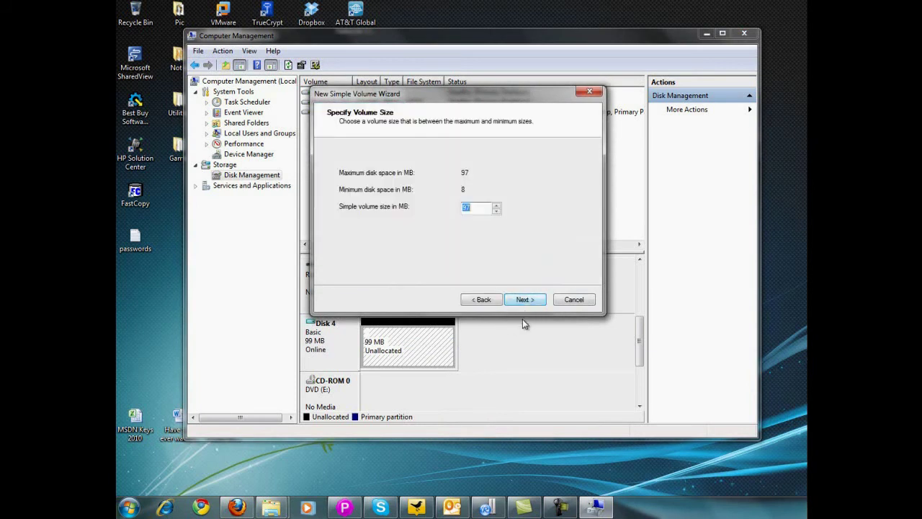
click(528, 299)
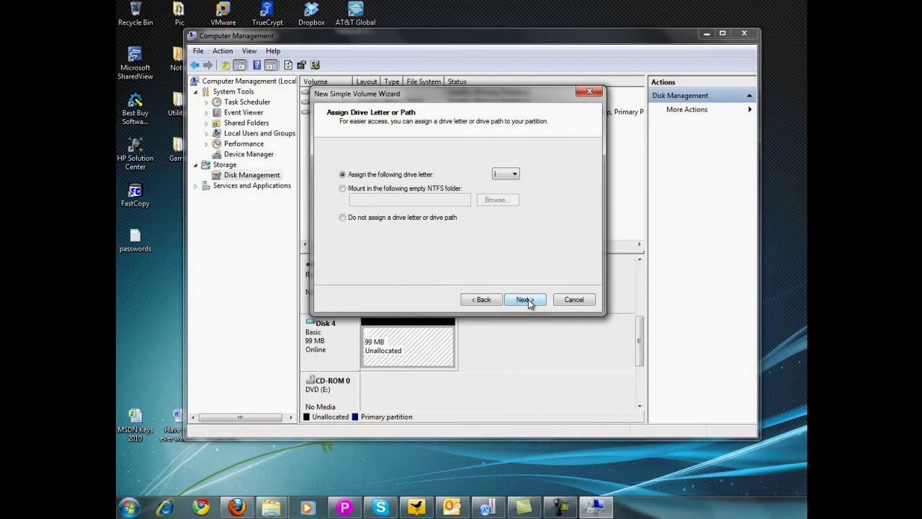
click(528, 299)
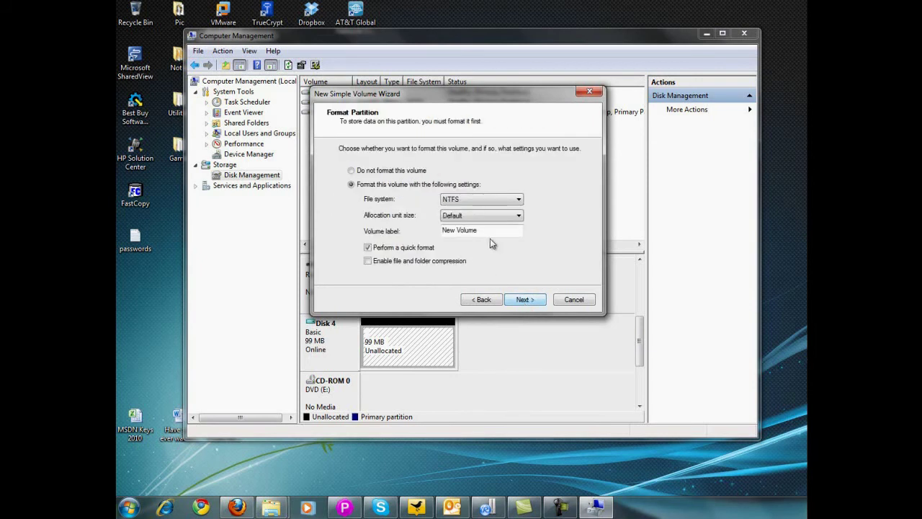
drag(490, 232, 417, 236)
text(vhd_demo_2)
click(523, 299)
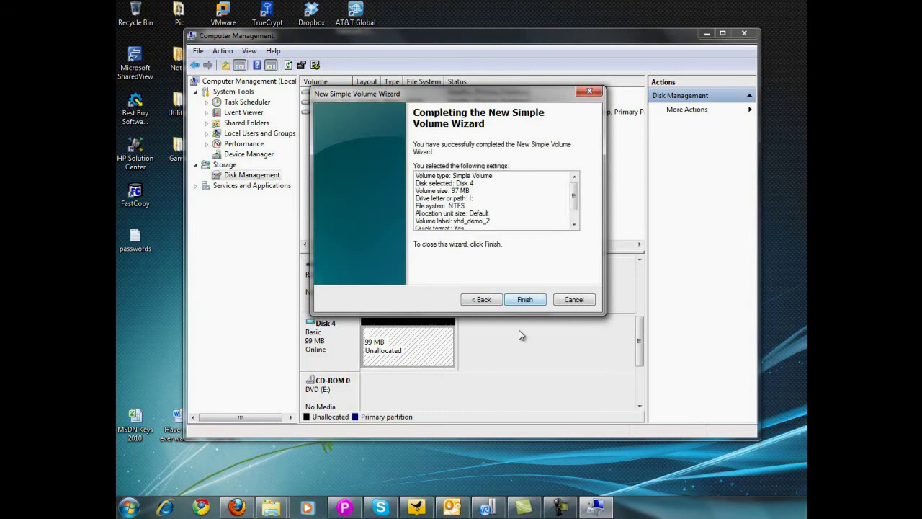
click(524, 299)
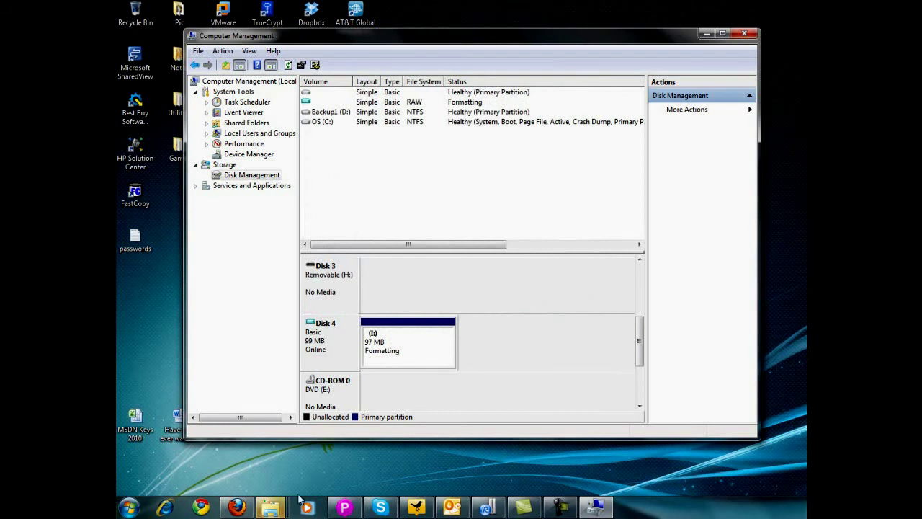
- Cancel the extra Windows format prompt for drive I: so vhd_demo_2 finishes as NTFS
mouse_move(279, 512)
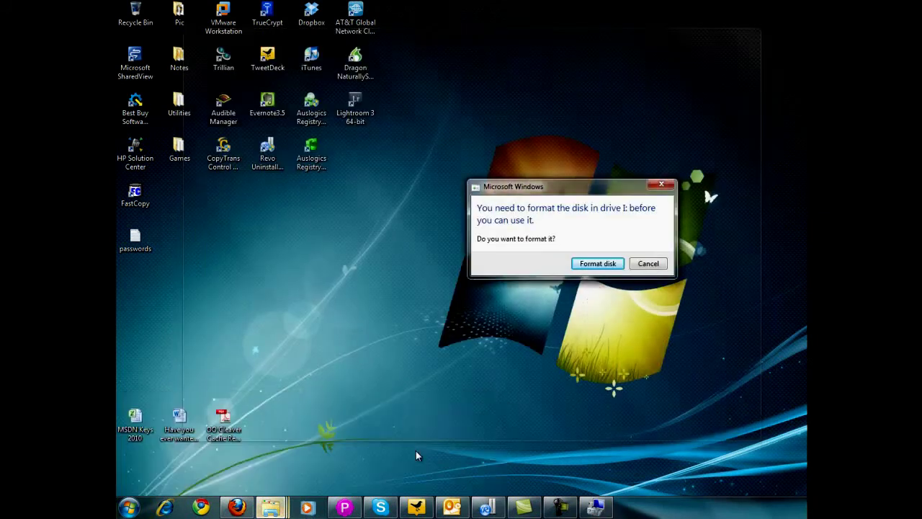
click(415, 450)
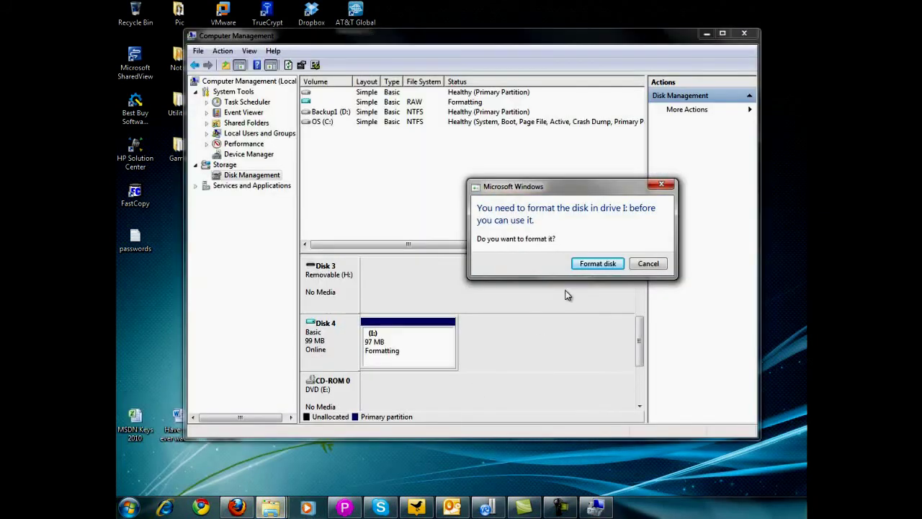
click(650, 264)
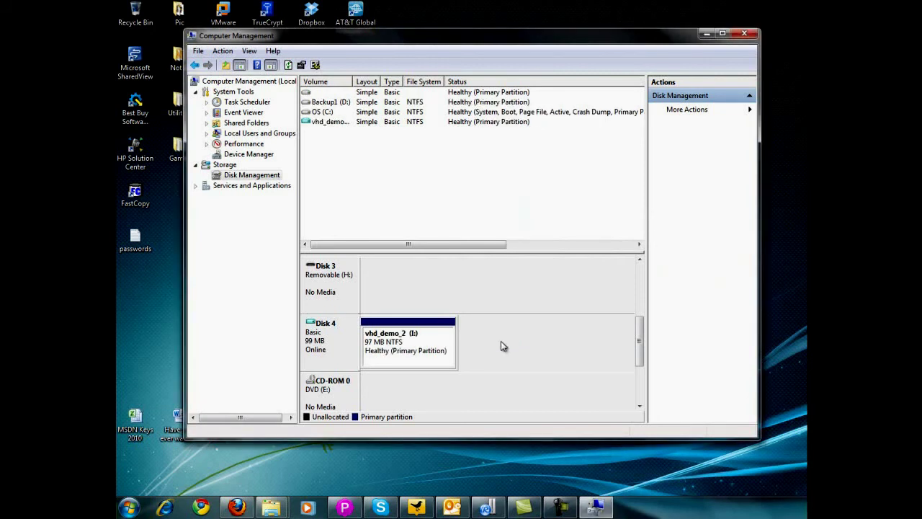
- Bring the Explorer window forward and open the new vhd_demo_2 (I:) drive
mouse_move(271, 510)
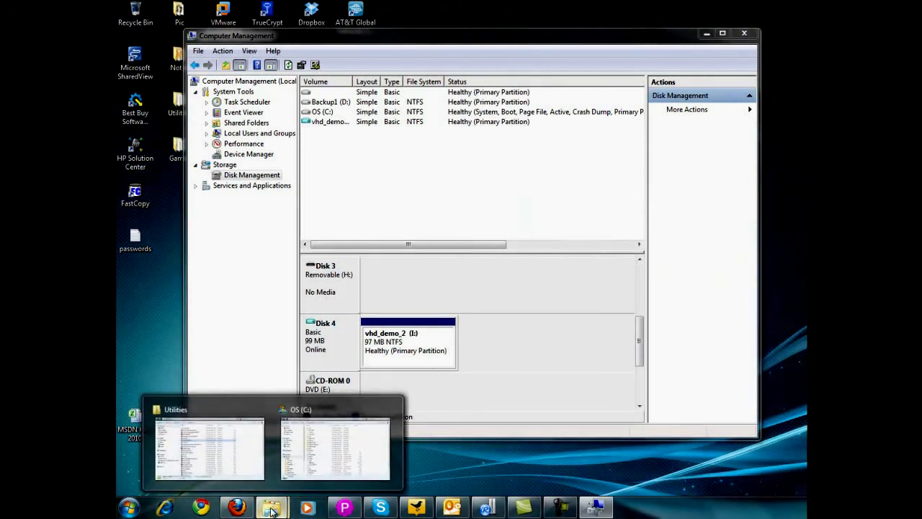
click(216, 452)
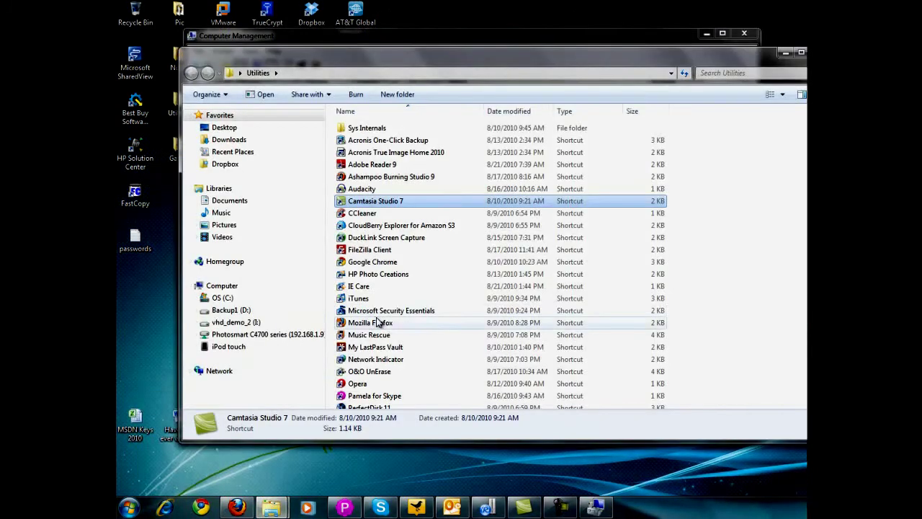
click(243, 325)
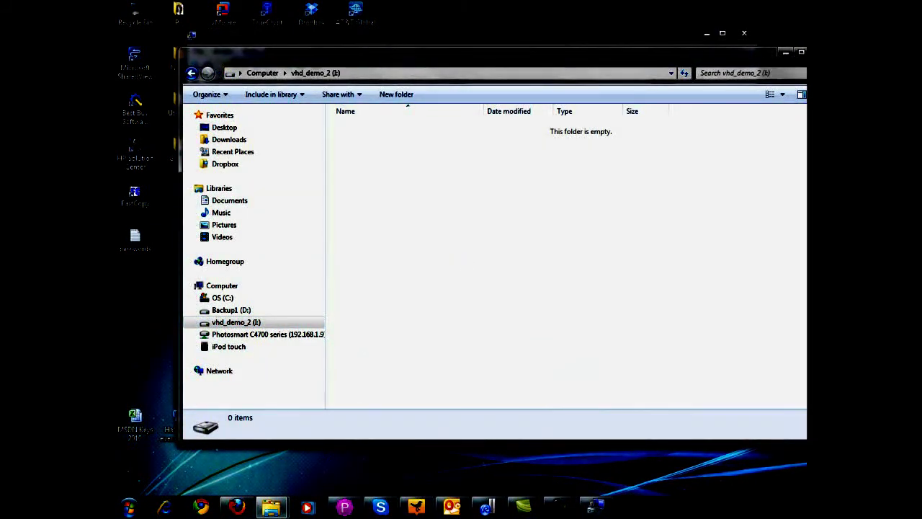
drag(806, 87, 791, 86)
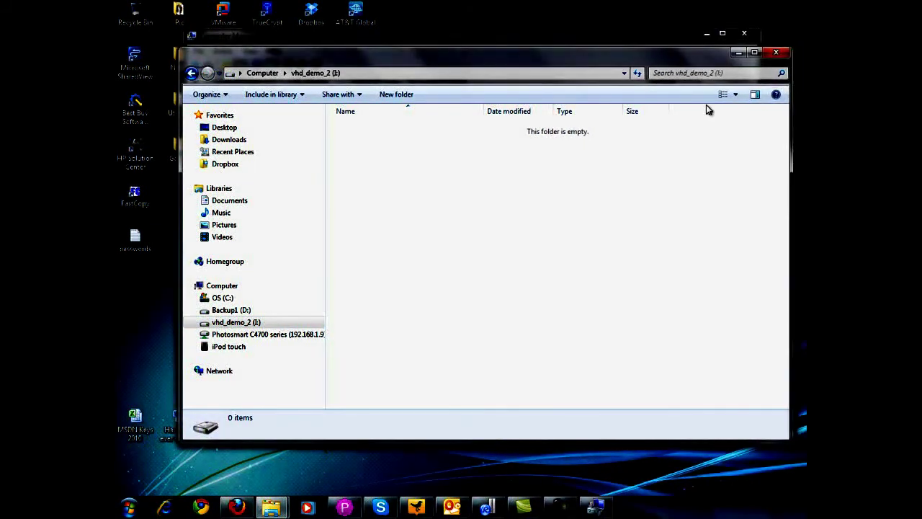
- Create a folder named Passwords on drive I: and open it
right_click(388, 193)
mouse_move(461, 346)
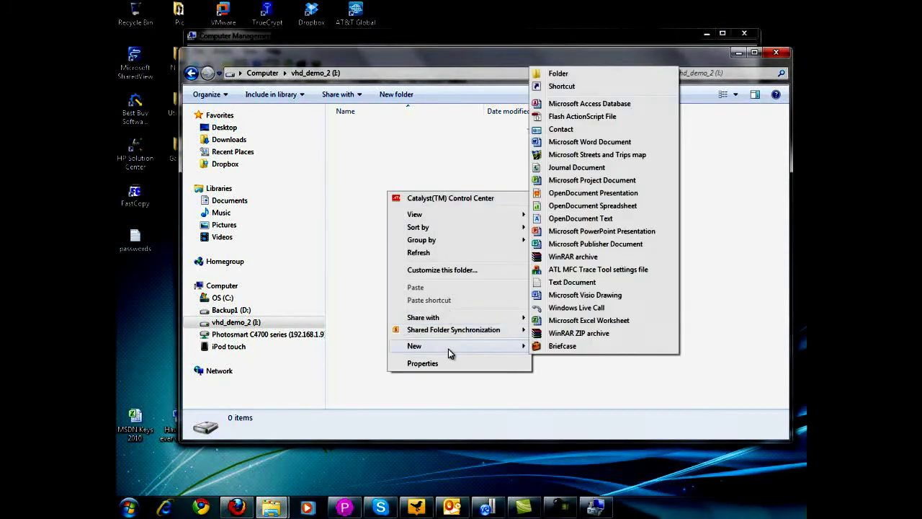
click(558, 74)
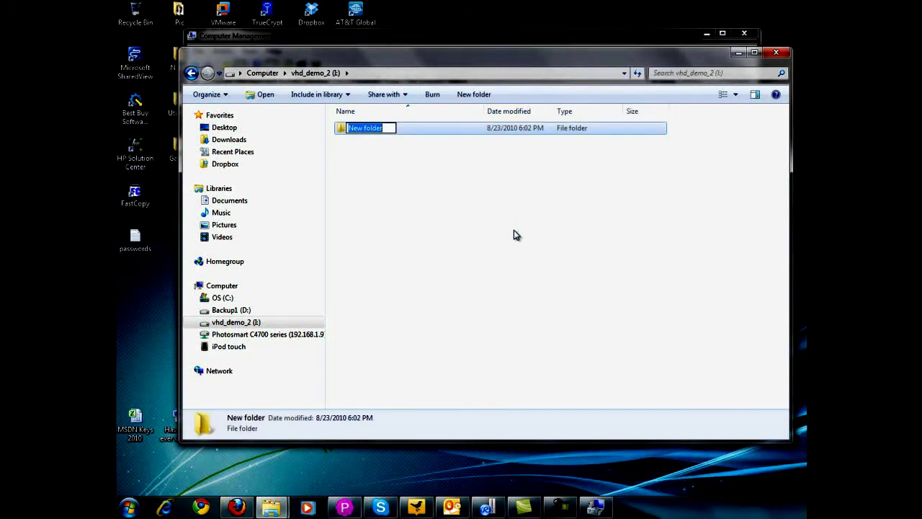
text(Passwords)
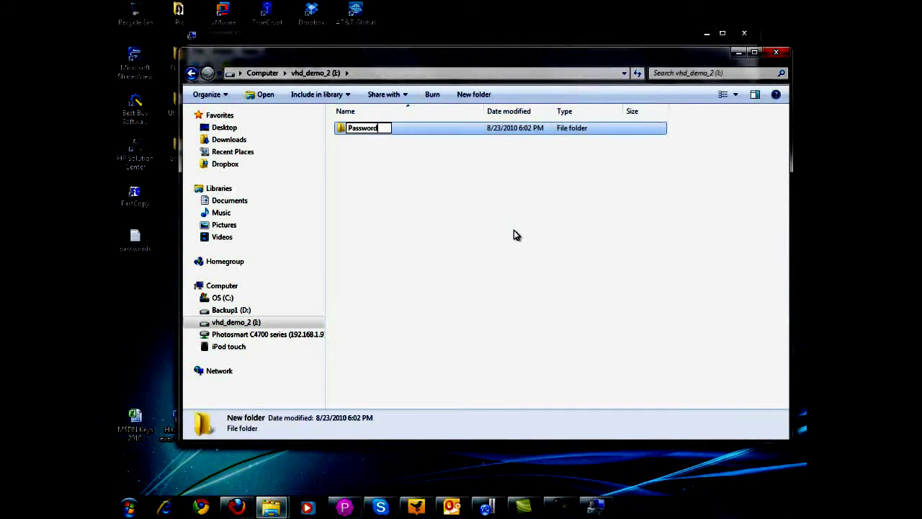
key(Return)
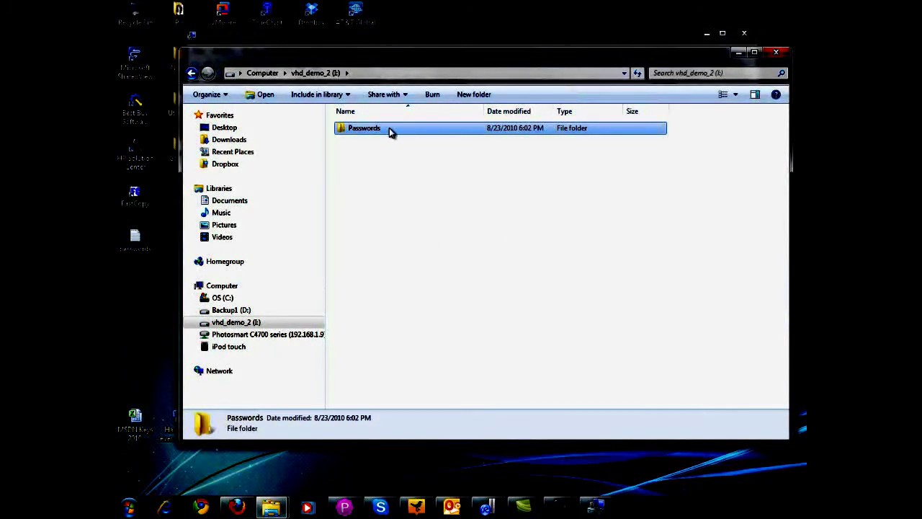
double_click(389, 128)
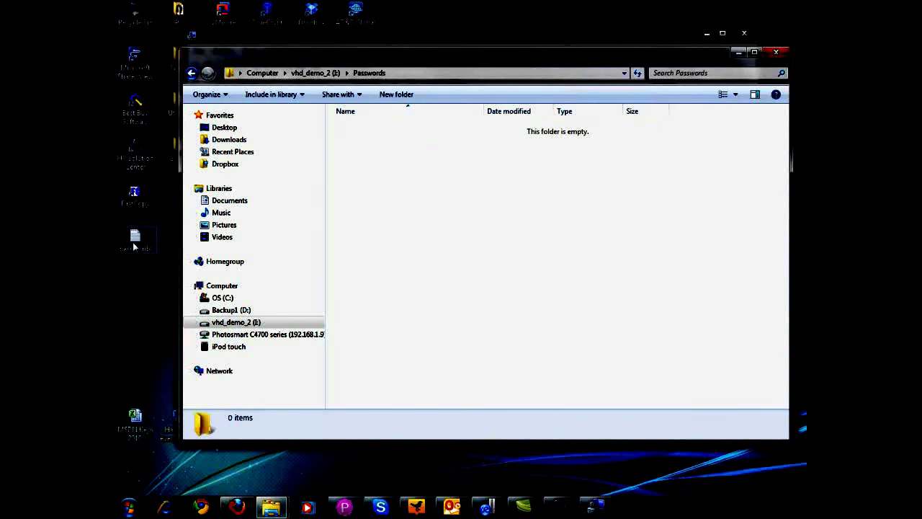
- Copy the desktop passwords file into I:\Passwords and check its contents in Notepad
drag(133, 246, 374, 182)
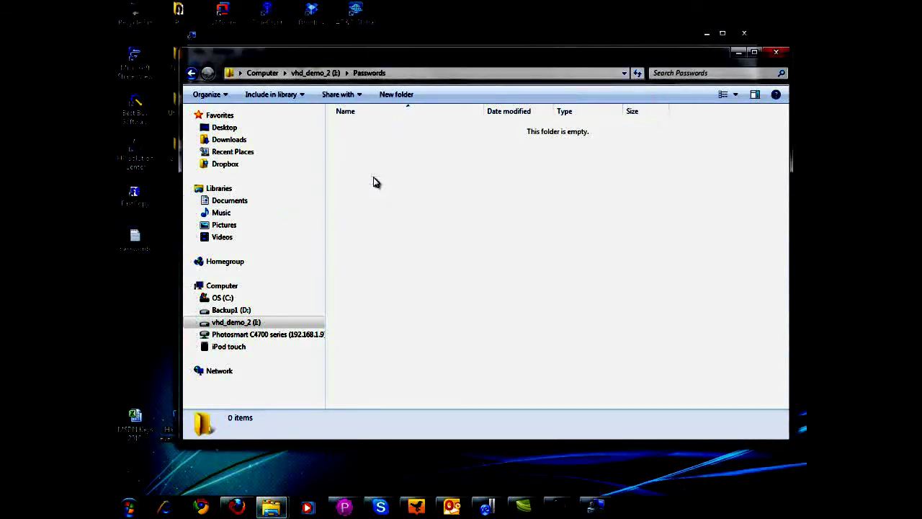
click(242, 325)
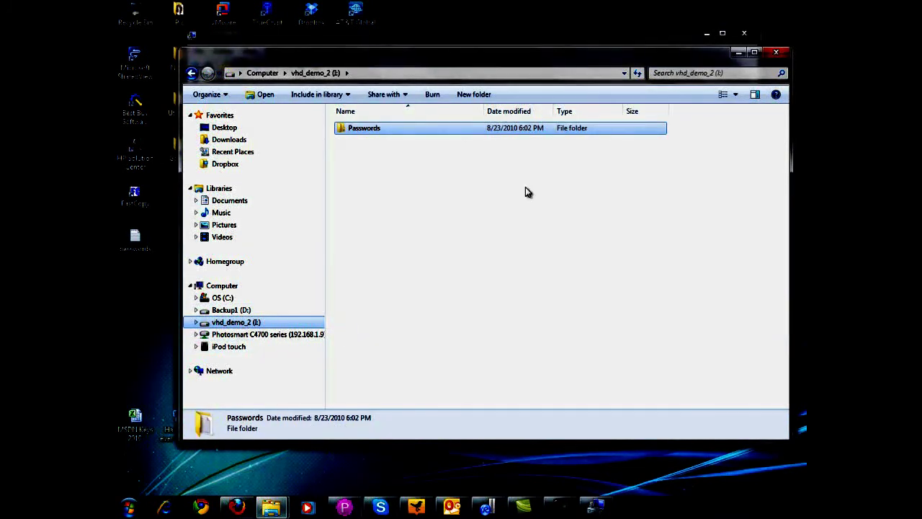
double_click(364, 128)
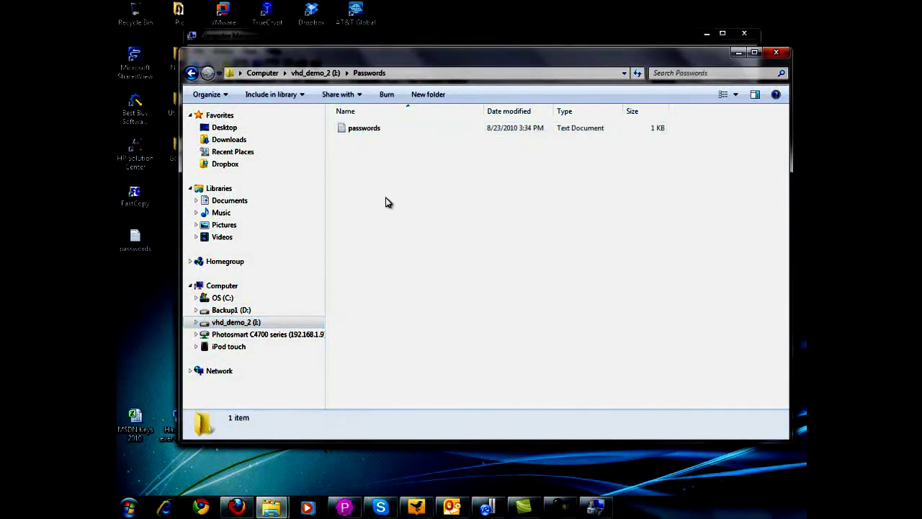
double_click(363, 128)
drag(448, 96, 445, 91)
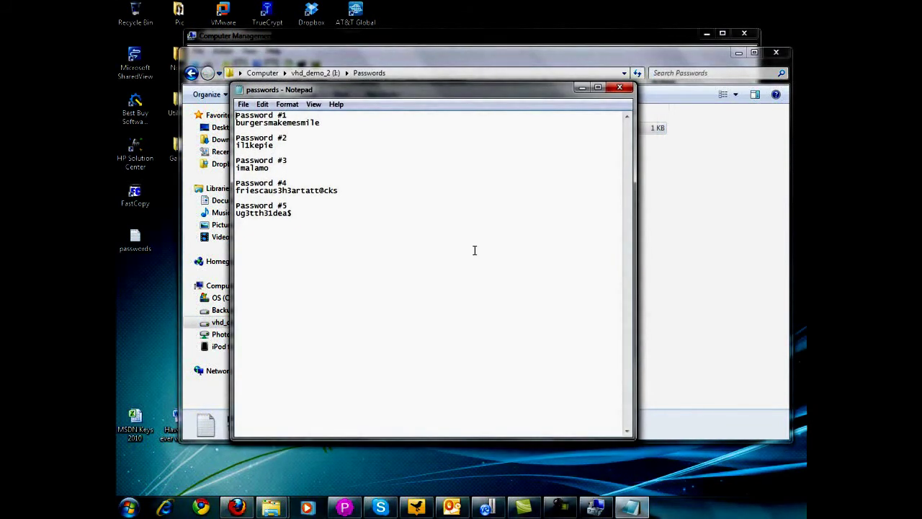
click(620, 88)
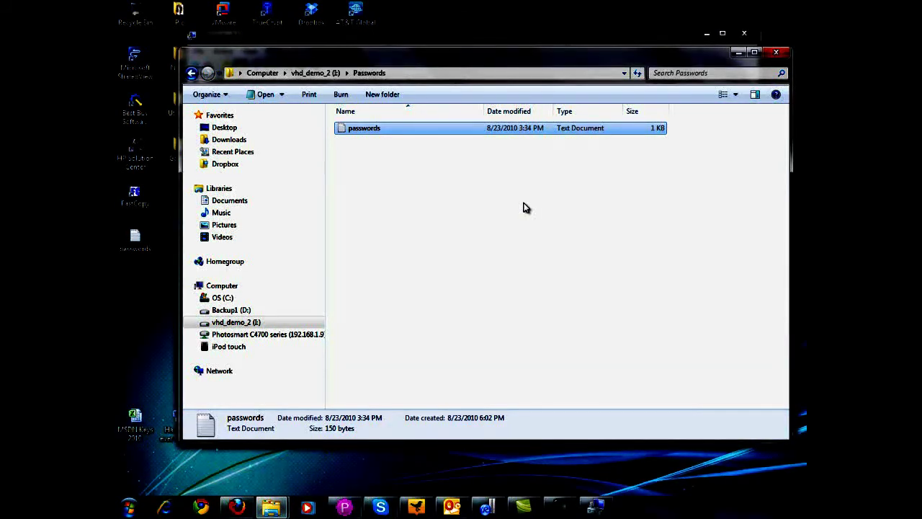
right_click(242, 321)
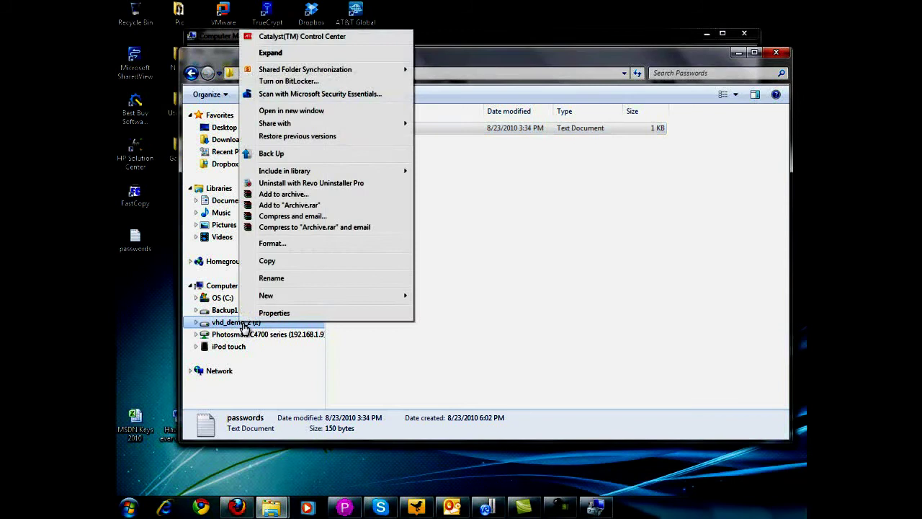
click(272, 314)
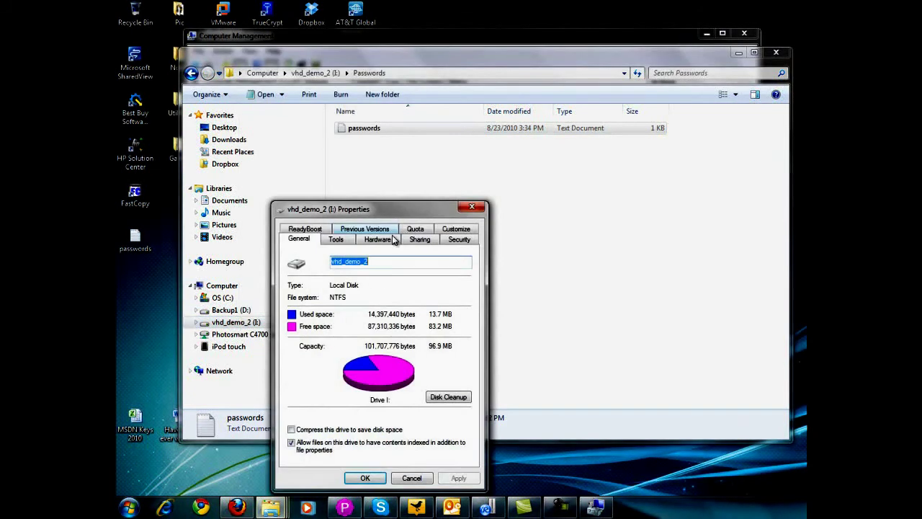
drag(395, 215, 344, 121)
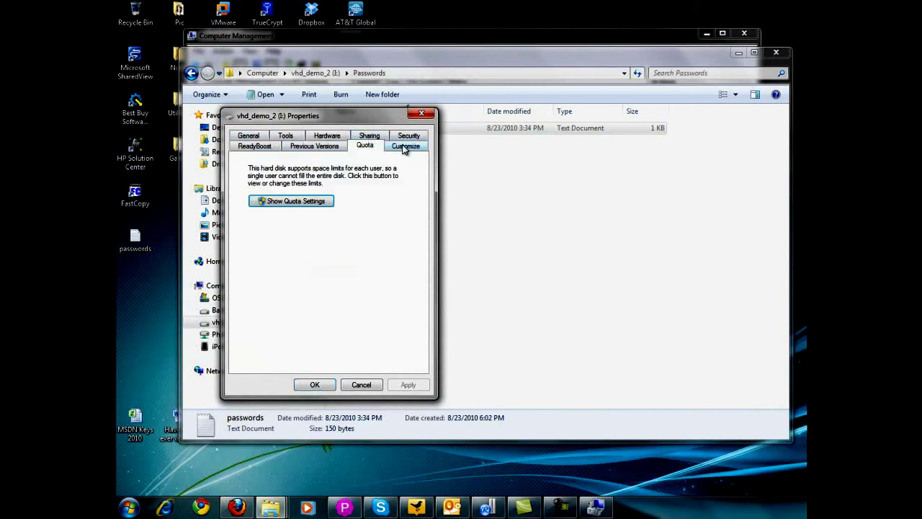
click(404, 146)
click(407, 136)
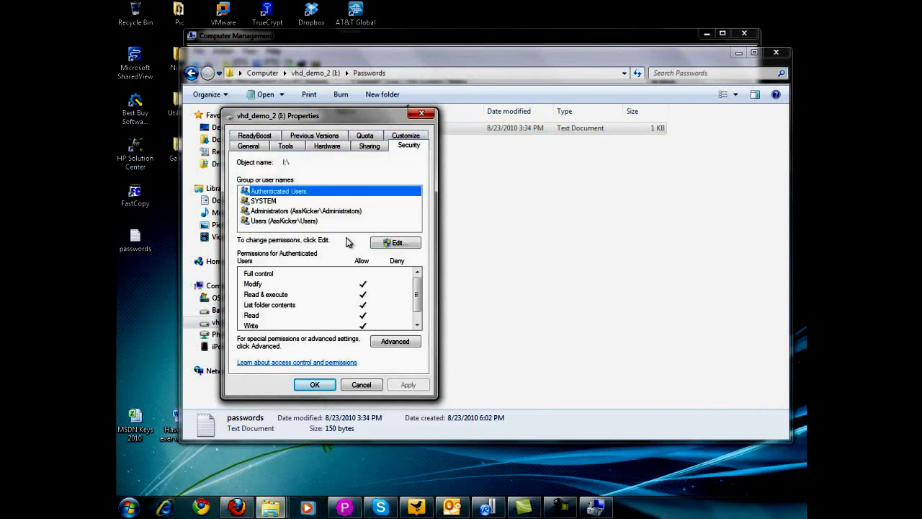
click(315, 384)
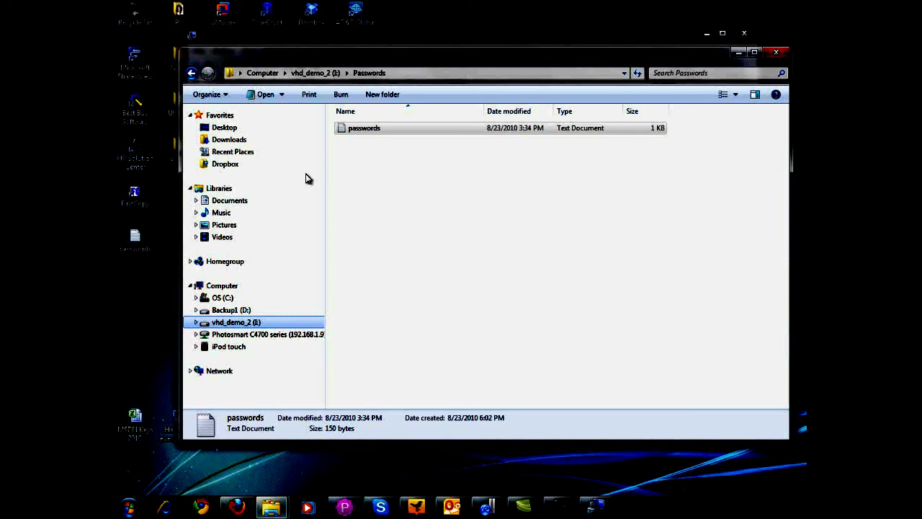
- Return to the root of vhd_demo_2 (I:) and bring up the Passwords folder's actions
key(BackSpace)
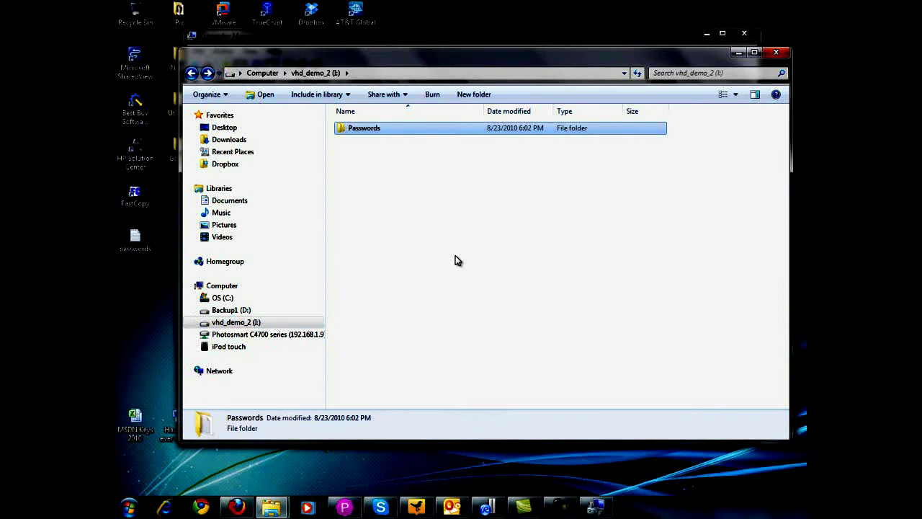
right_click(372, 134)
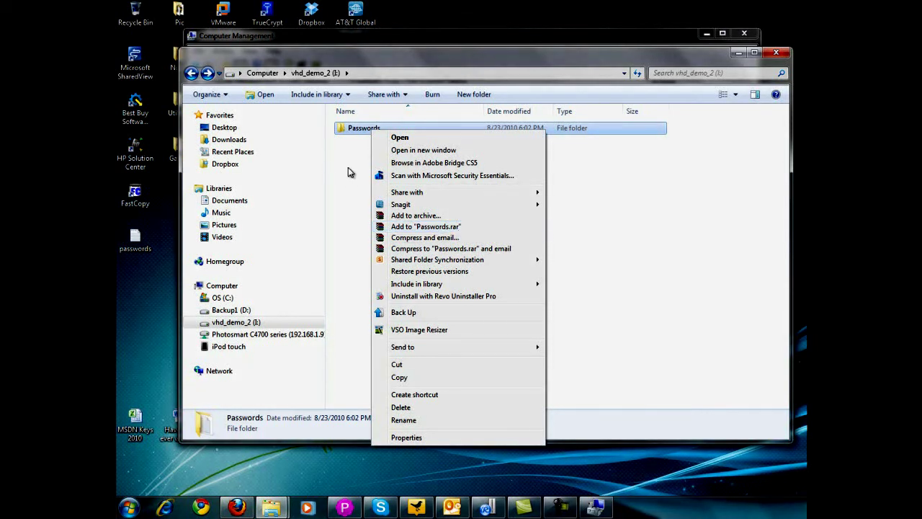
- Archive the Passwords folder with WinRAR as Passwords.rar, protected by a password
click(360, 131)
right_click(366, 128)
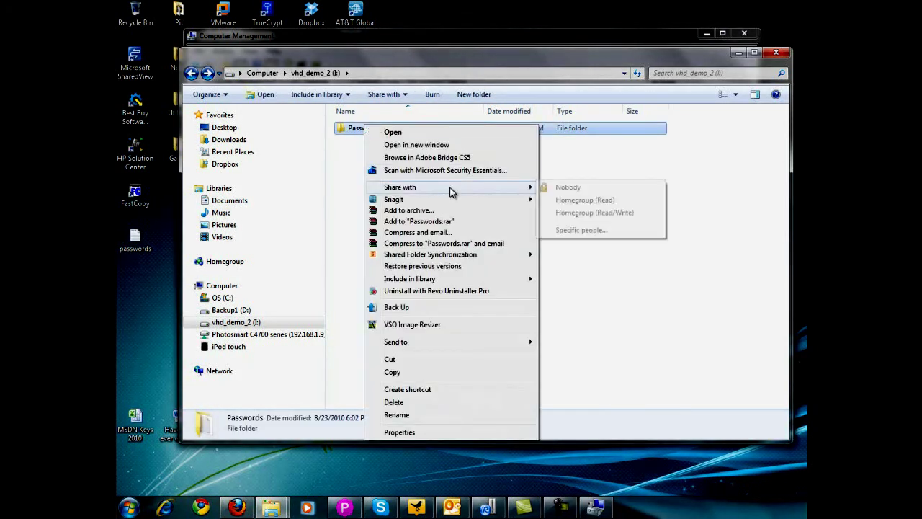
click(469, 210)
drag(551, 140, 435, 124)
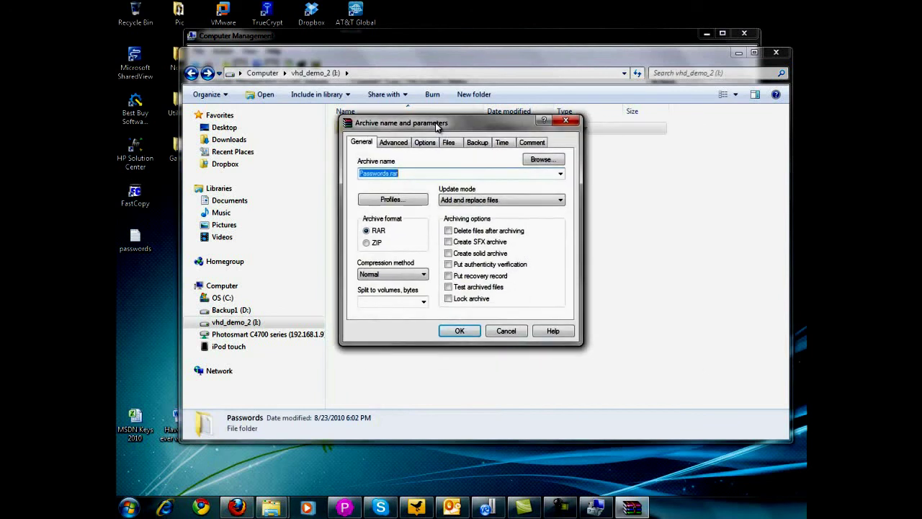
click(396, 143)
click(532, 242)
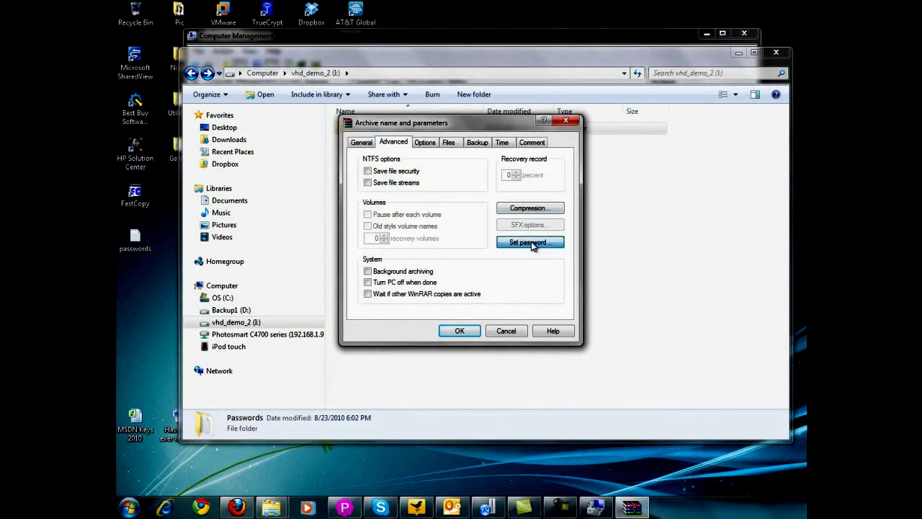
text(password)
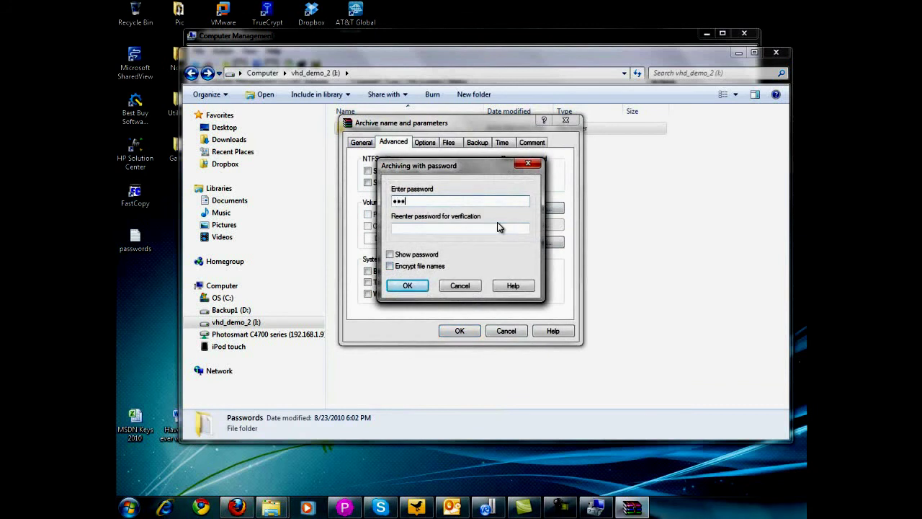
key(Tab)
text(password)
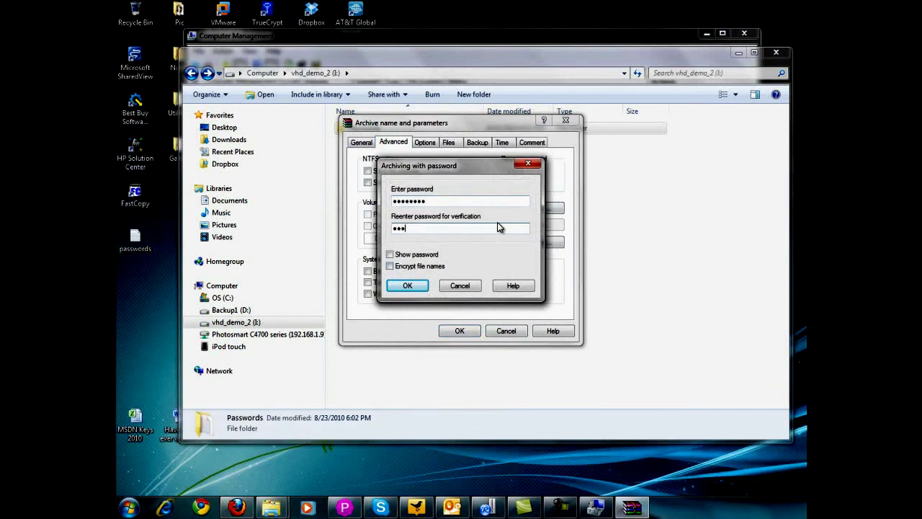
key(Return)
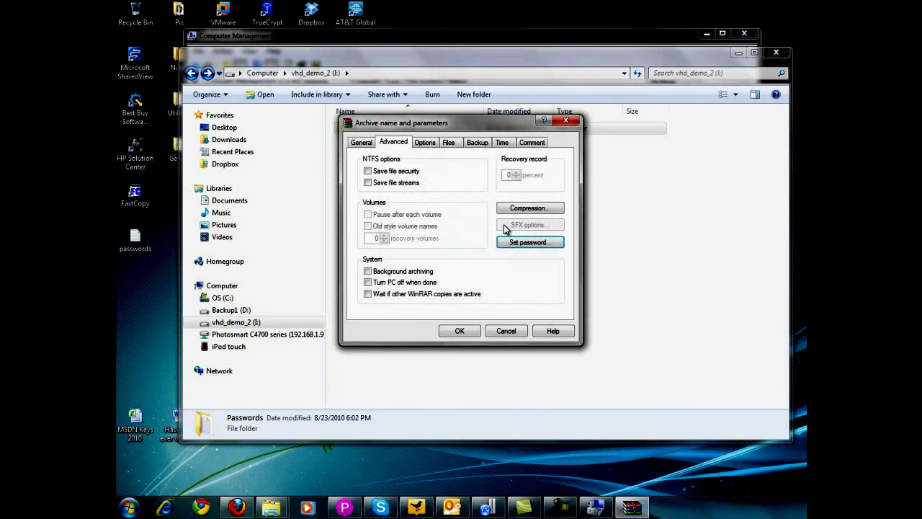
click(462, 330)
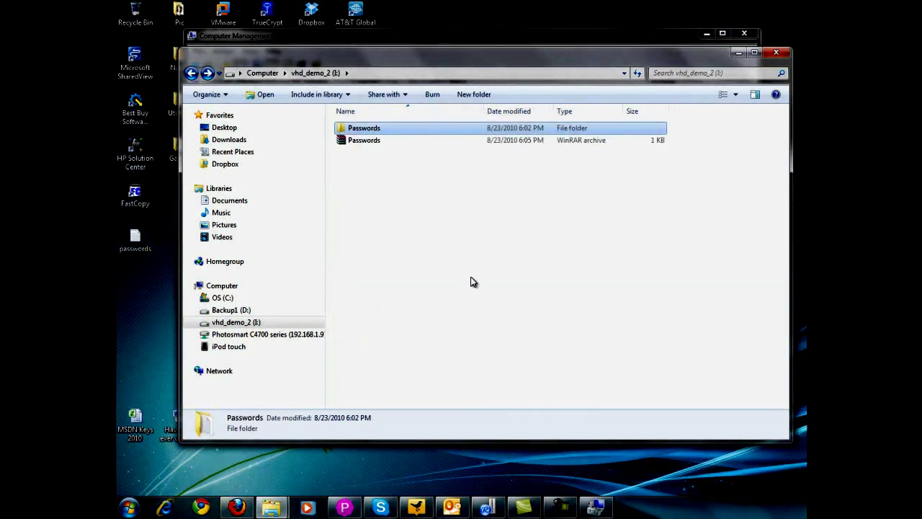
- Delete the original Passwords folder, leaving only Passwords.rar on drive I:
click(372, 144)
right_click(377, 127)
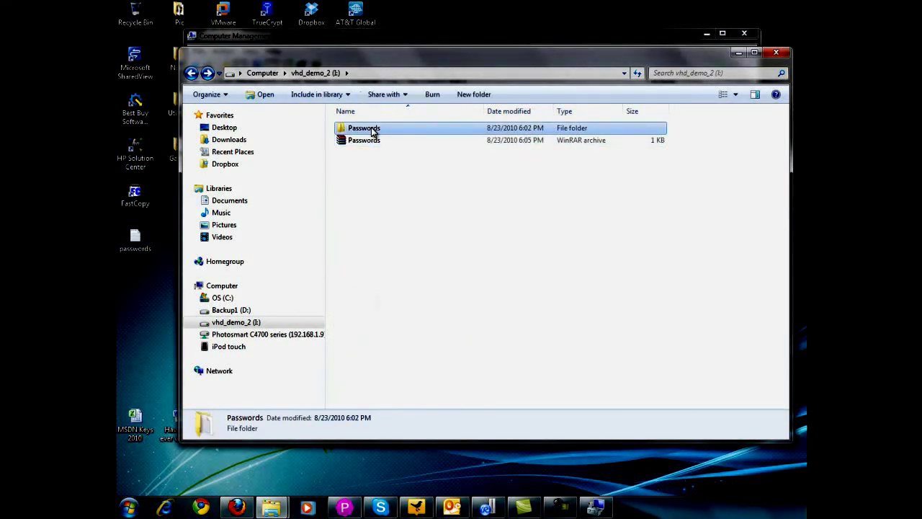
click(436, 405)
key(Return)
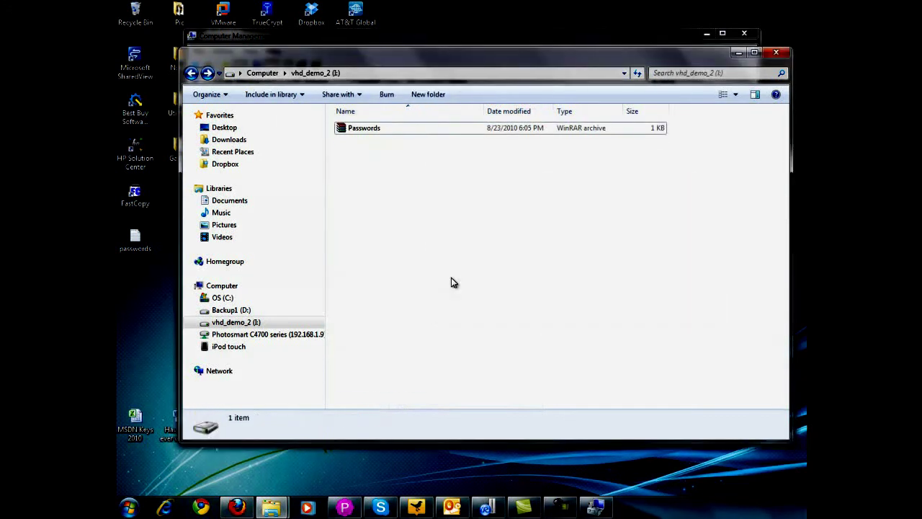
click(232, 310)
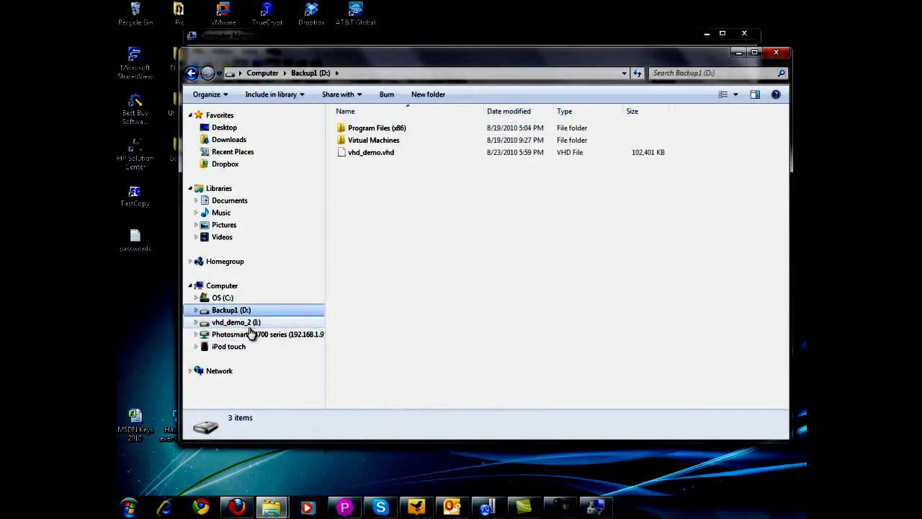
click(238, 322)
- Open the Passwords archive in WinRAR and move and narrow its window
double_click(368, 130)
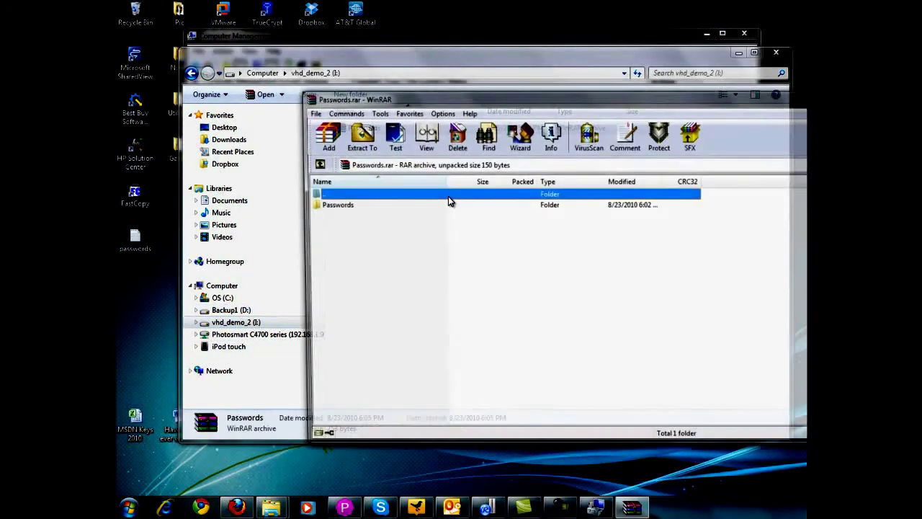
drag(500, 100, 348, 77)
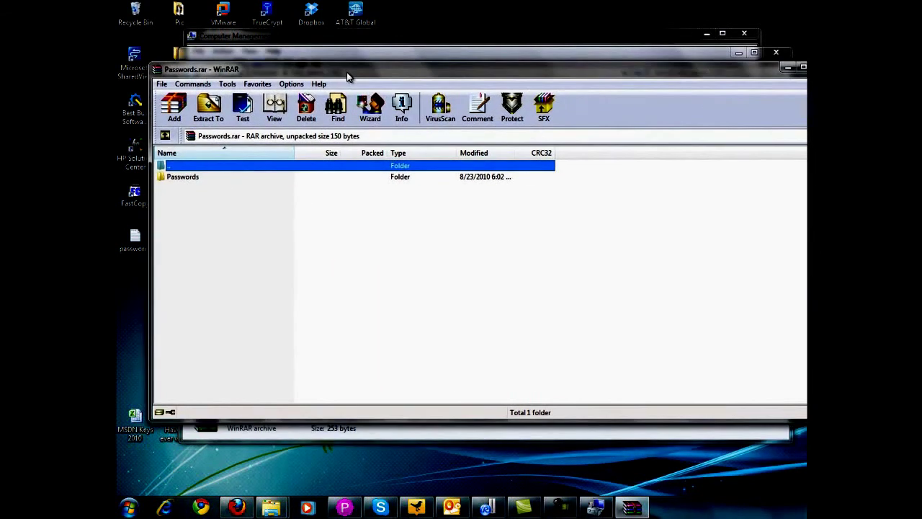
drag(804, 158, 664, 153)
drag(566, 79, 627, 91)
- Try extracting to C:\0000, cancel at the password prompt, and close WinRAR
click(270, 122)
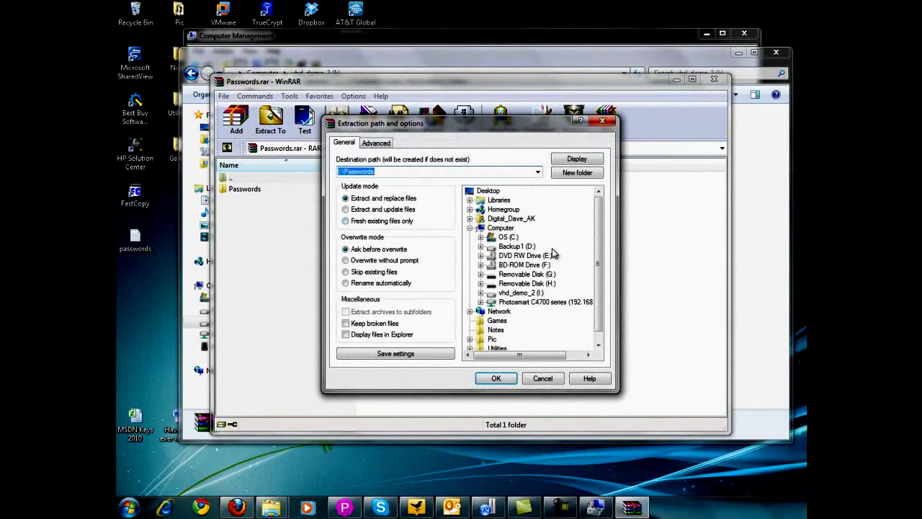
click(511, 238)
double_click(514, 232)
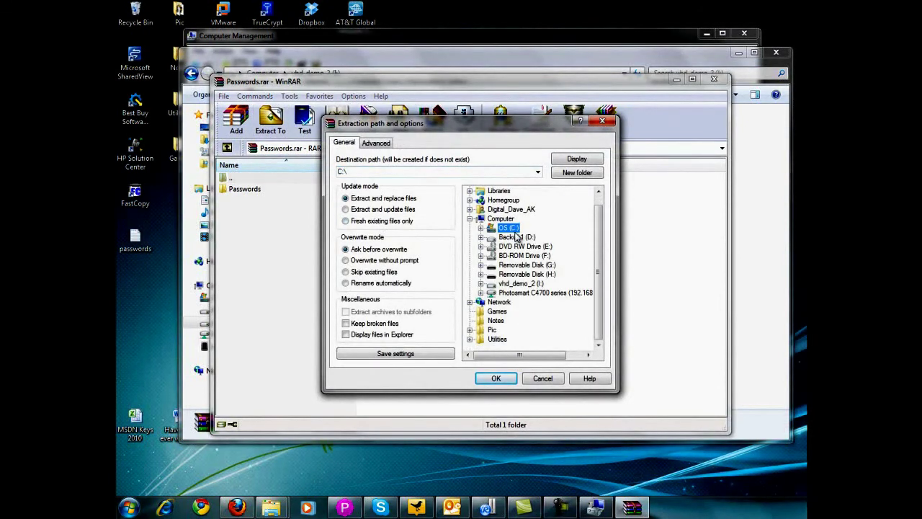
double_click(517, 238)
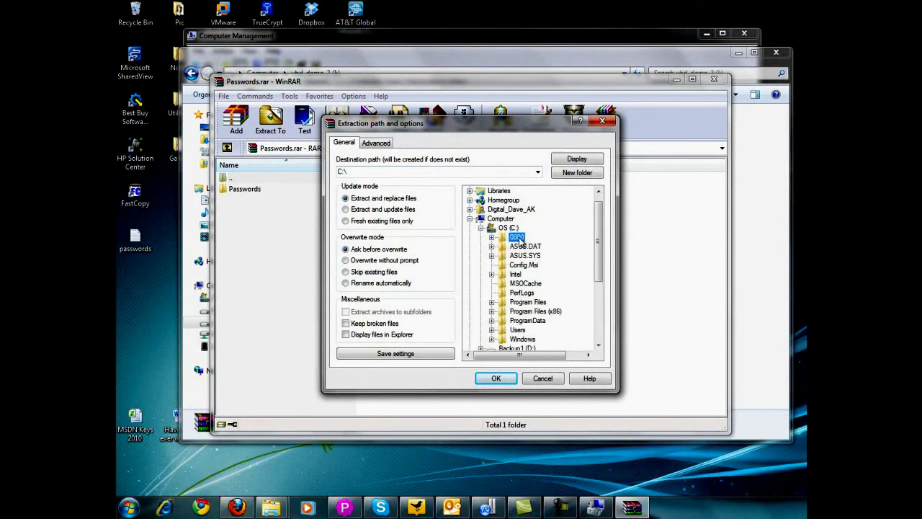
click(496, 378)
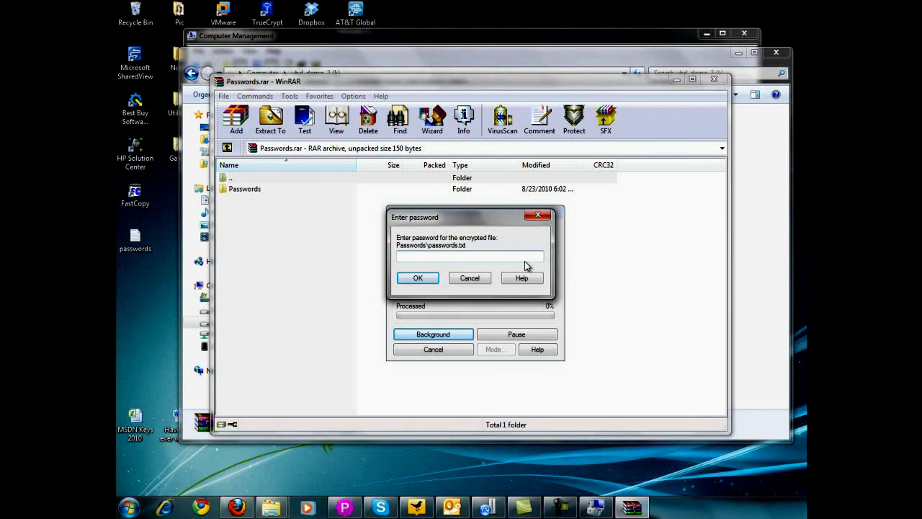
click(472, 280)
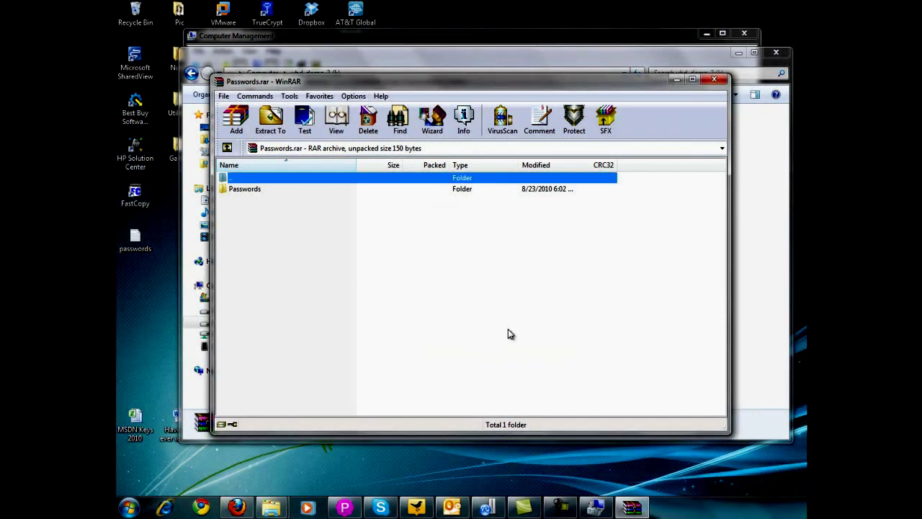
click(714, 79)
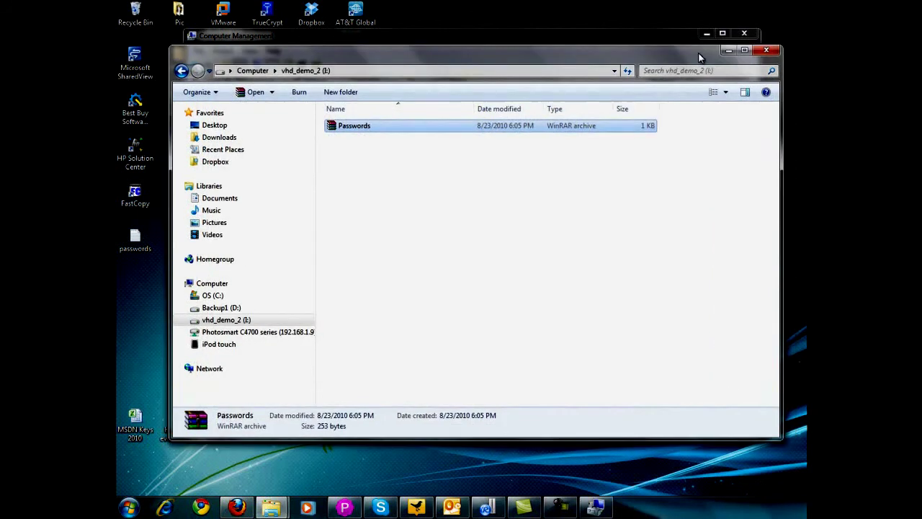
- Close drive I:'s window and detach Disk 4, keeping the D:\vhd_demo.vhd file
click(766, 55)
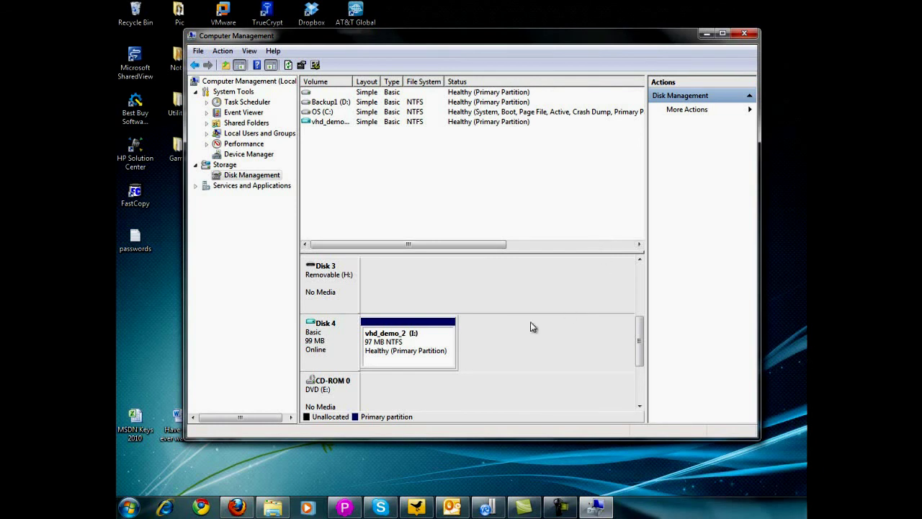
right_click(434, 335)
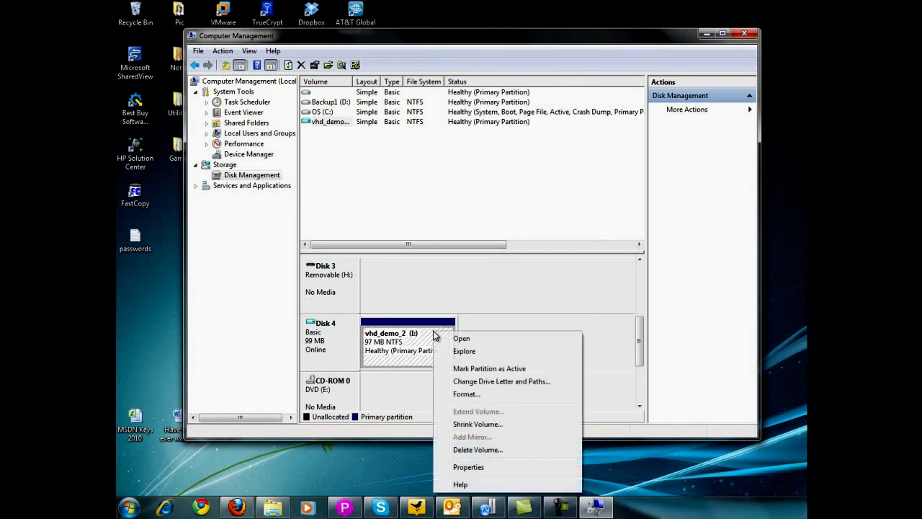
click(342, 335)
right_click(339, 337)
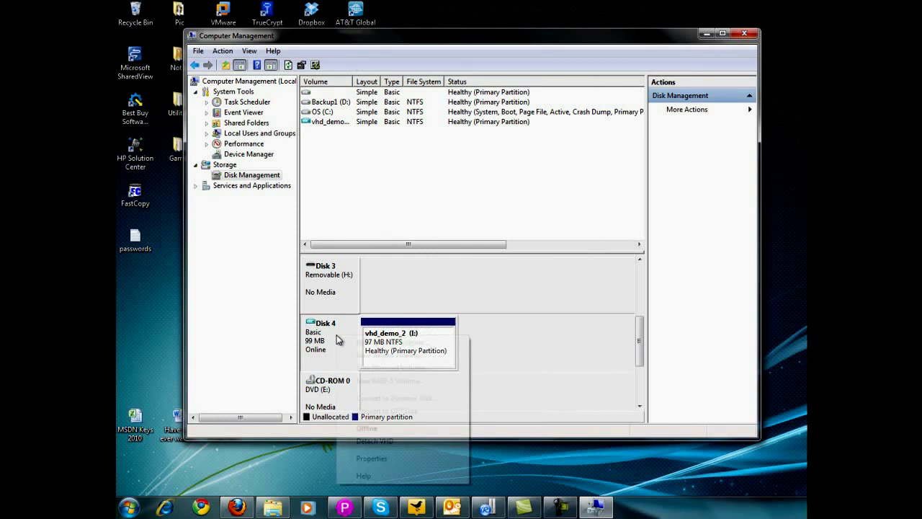
click(391, 440)
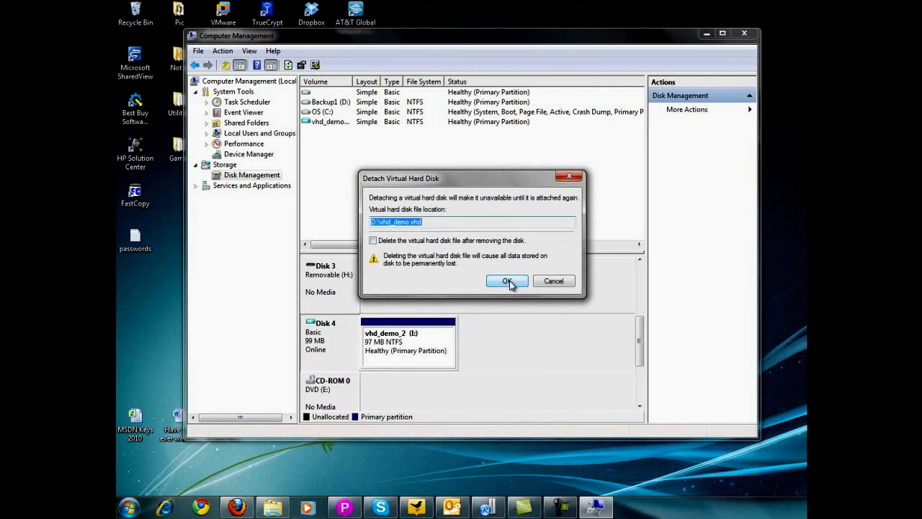
click(507, 281)
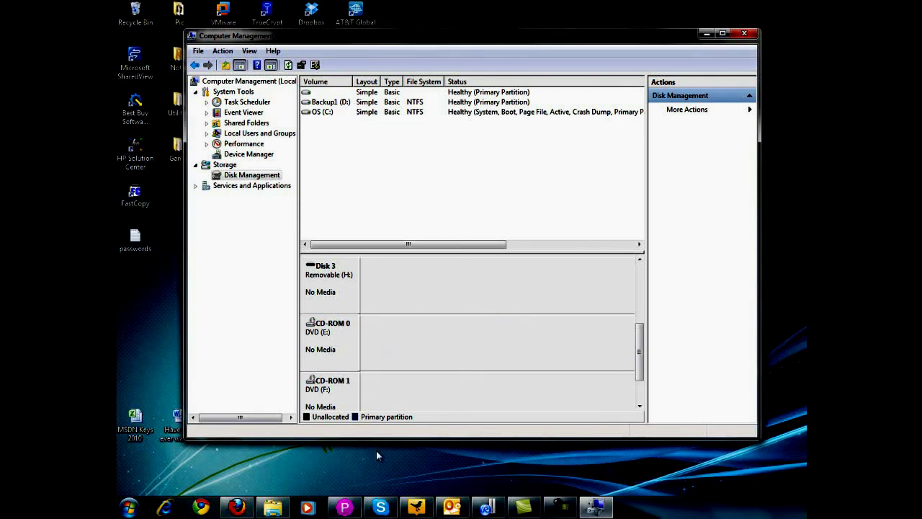
- In Explorer, browse Backup1 (D:) and select the 102,401 KB vhd_demo.vhd file
click(272, 507)
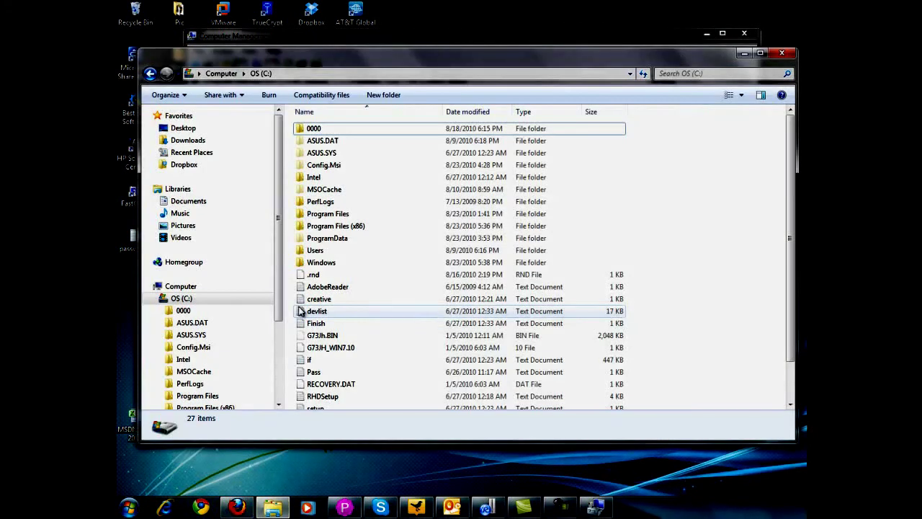
click(156, 298)
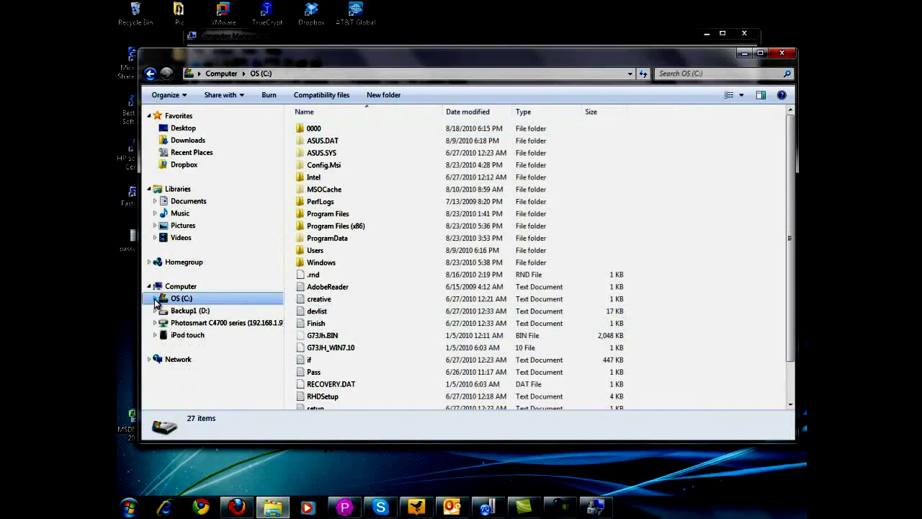
click(194, 312)
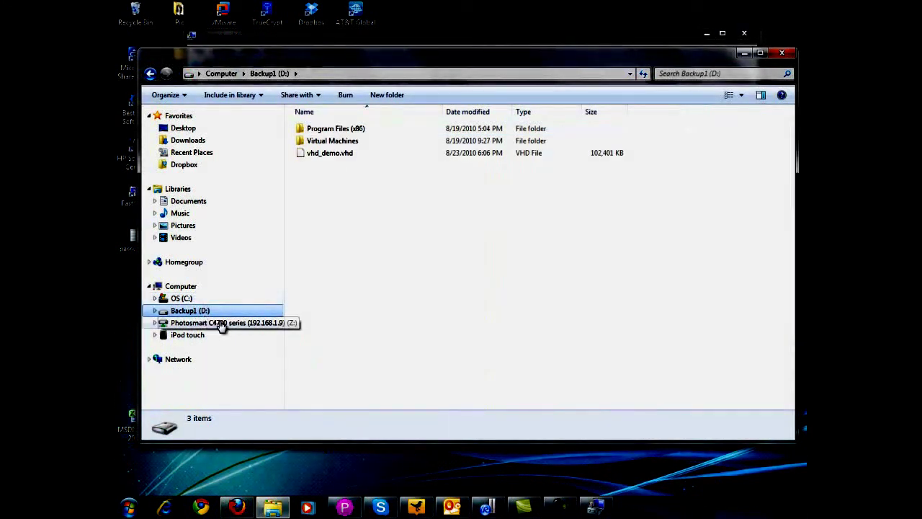
click(373, 154)
drag(468, 66, 479, 66)
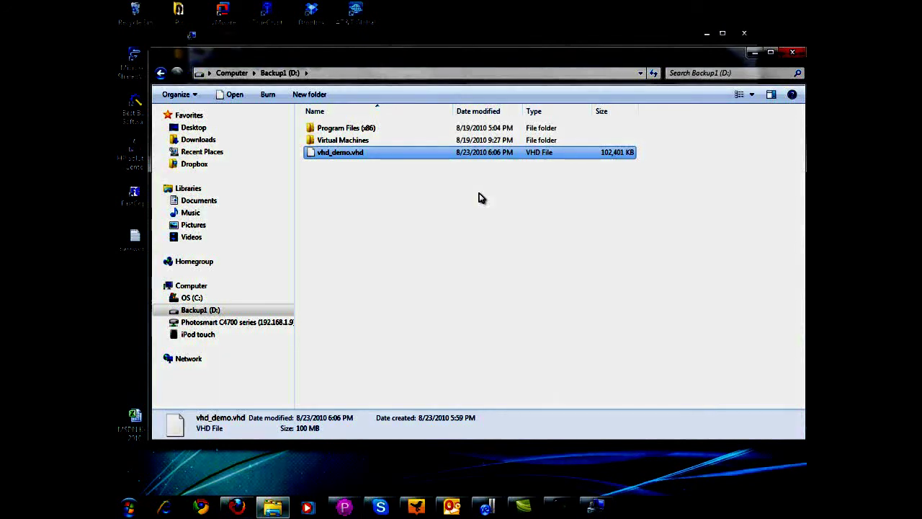
- Attach D:\vhd_demo.vhd via Action > Attach VHD and widen the Volume column
click(594, 507)
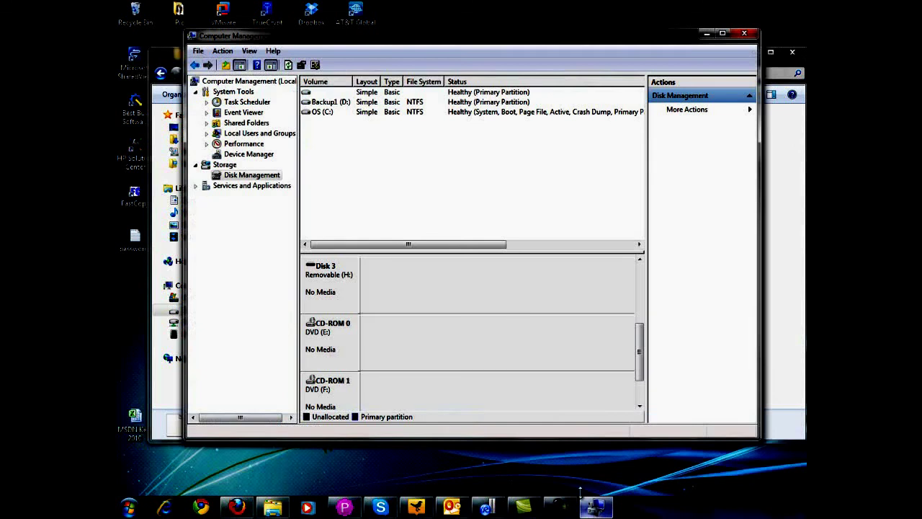
click(224, 51)
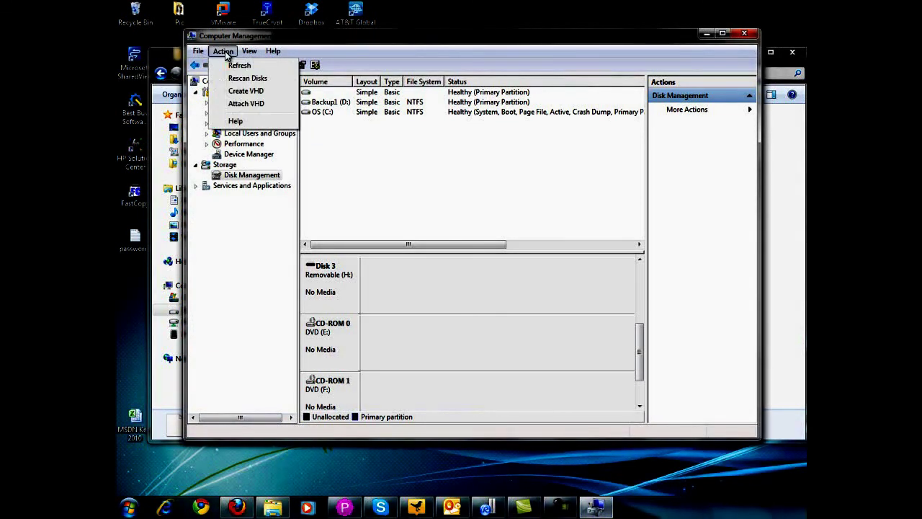
click(262, 105)
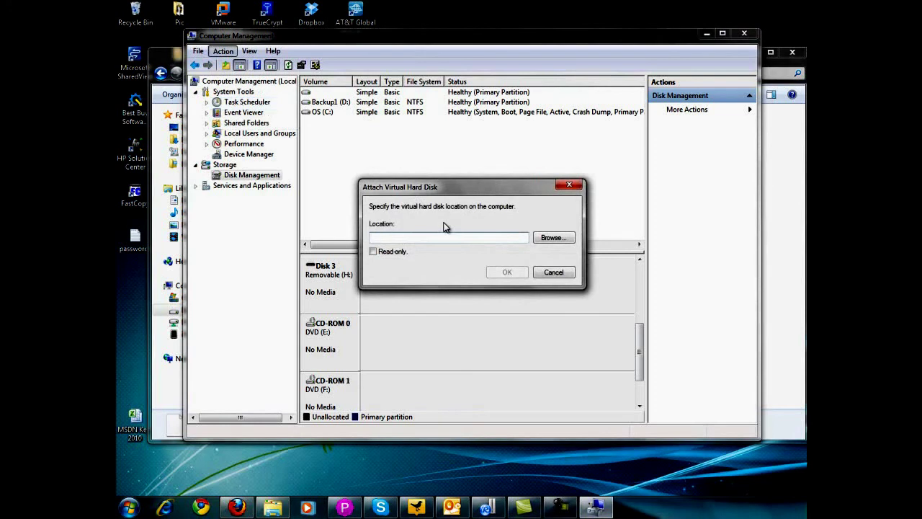
click(551, 239)
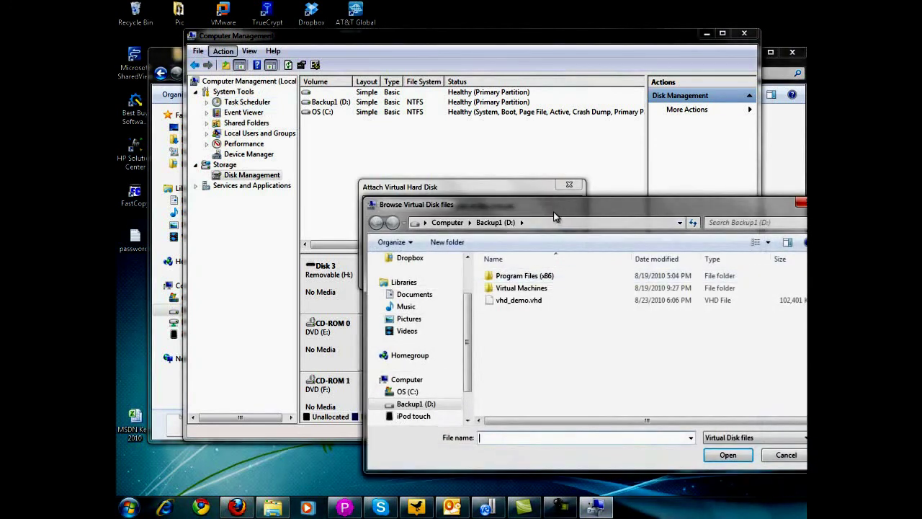
click(382, 210)
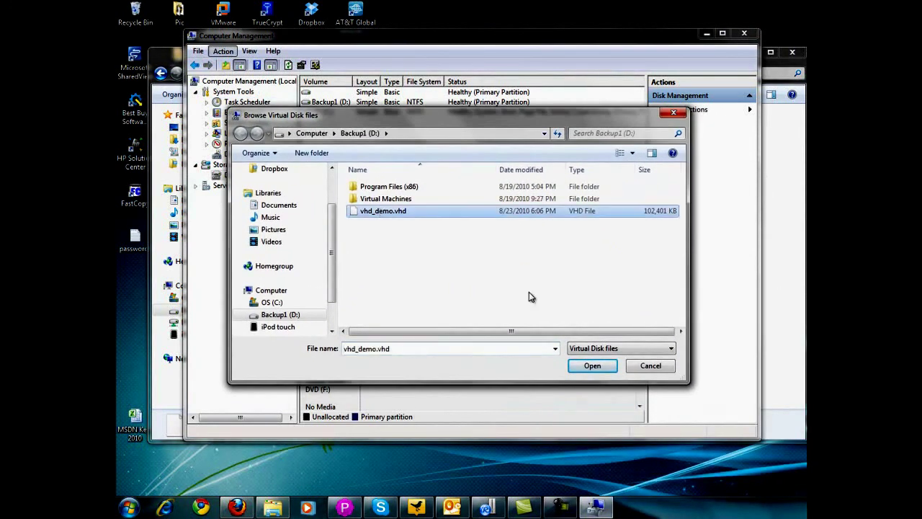
click(591, 366)
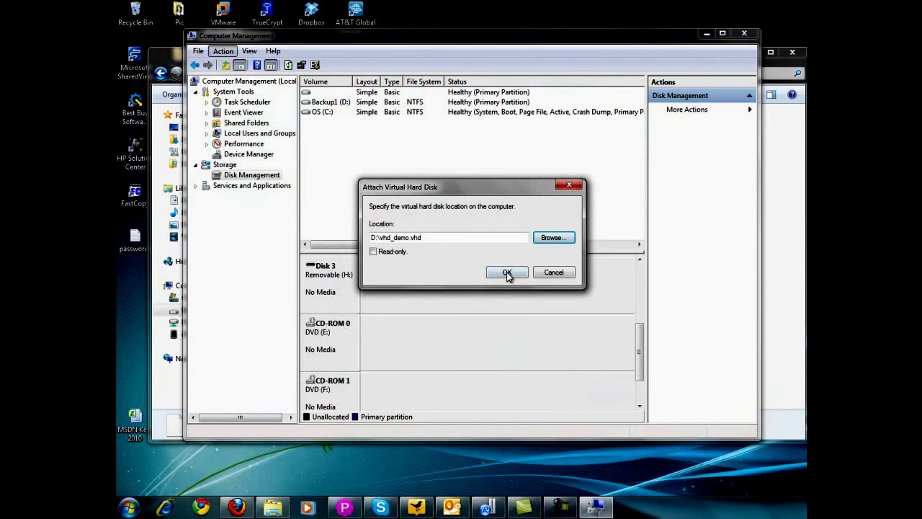
click(507, 272)
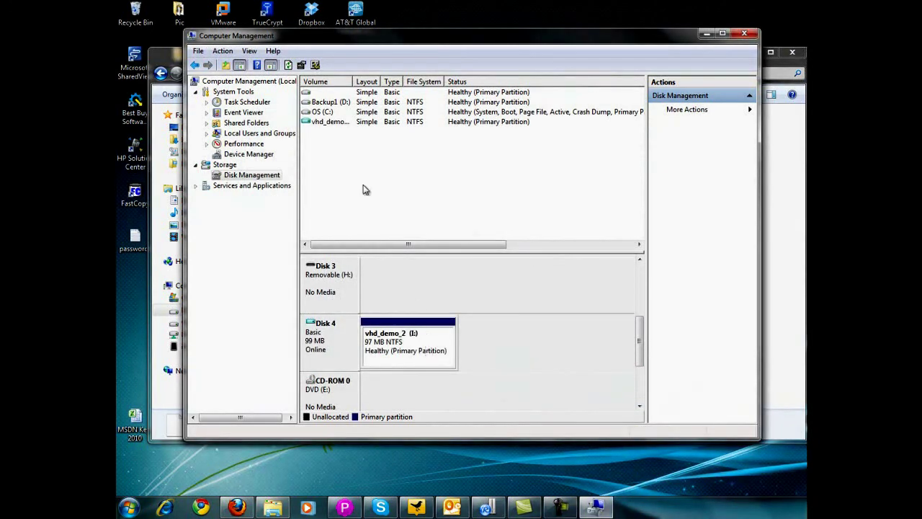
click(326, 121)
drag(354, 85, 375, 85)
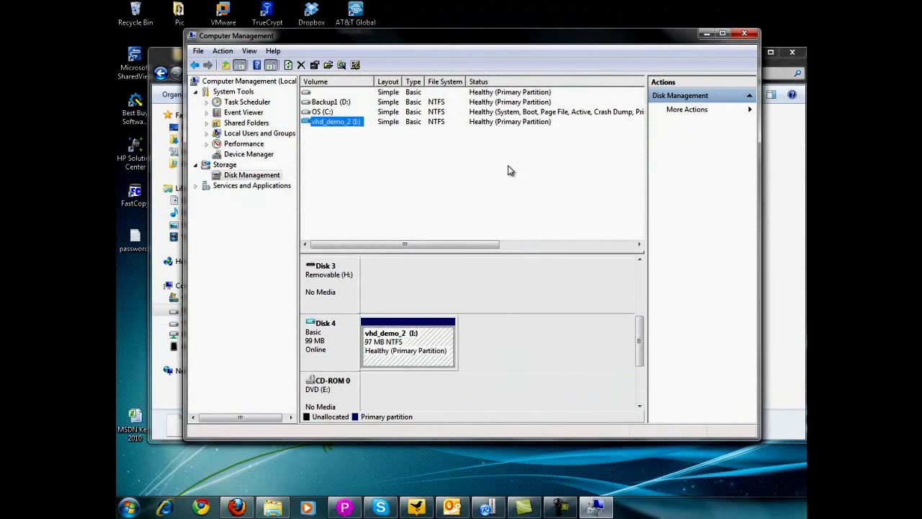
- Check the Passwords archive is still on vhd_demo_2 (I:), then close all windows
click(705, 35)
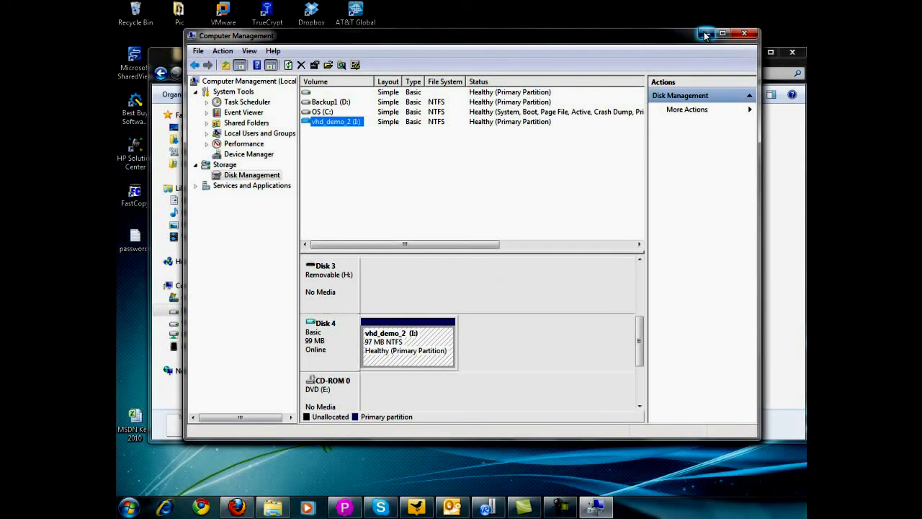
click(229, 322)
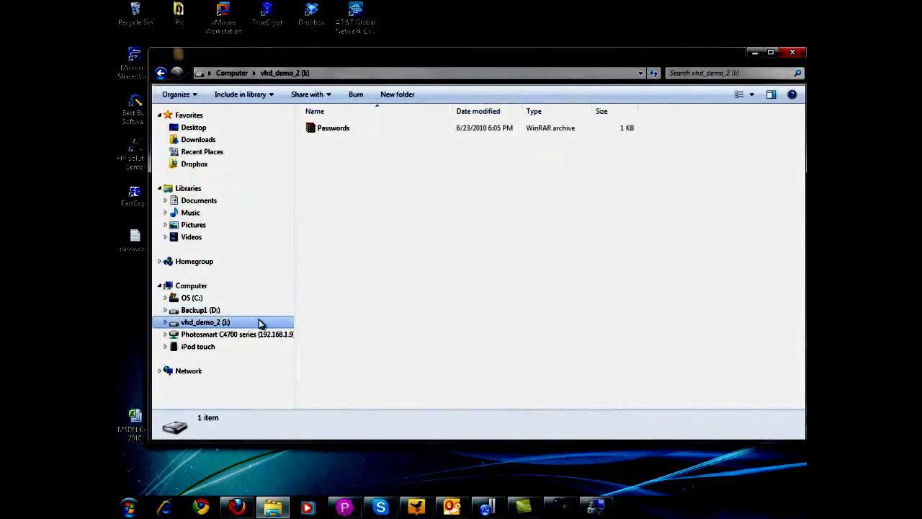
double_click(338, 128)
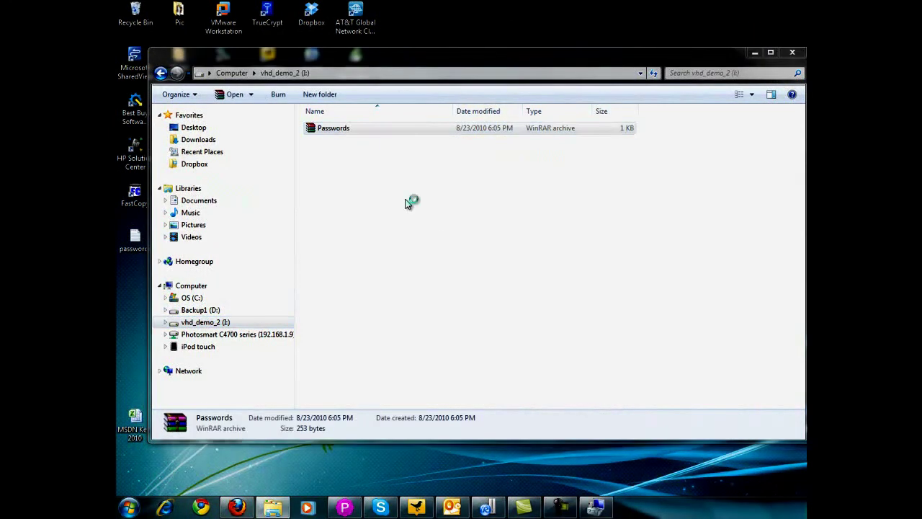
click(715, 79)
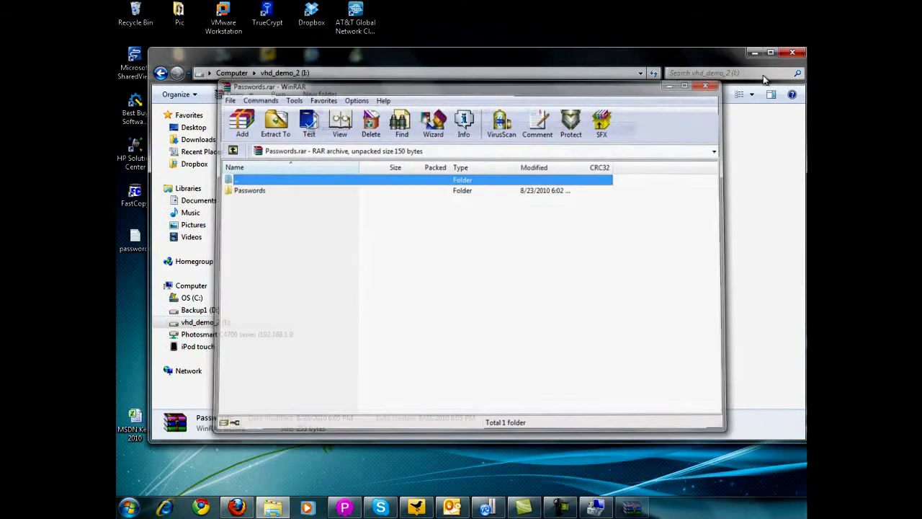
click(792, 52)
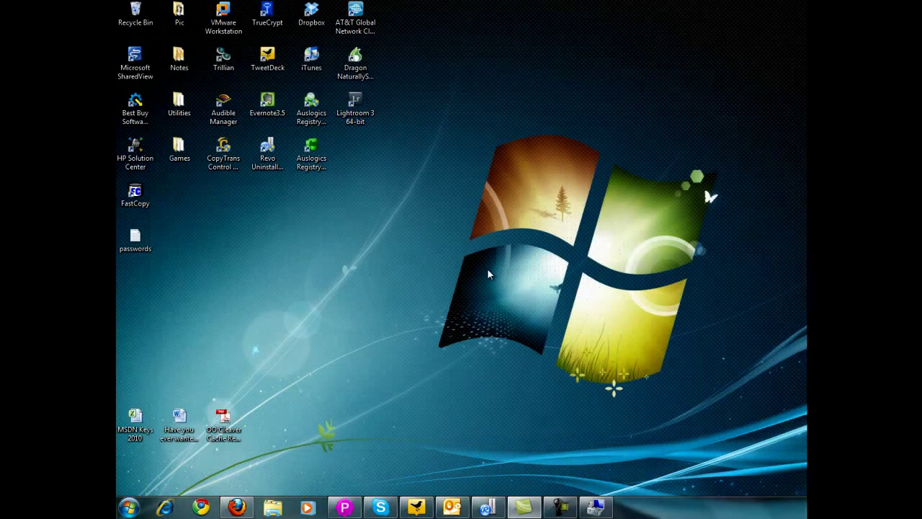